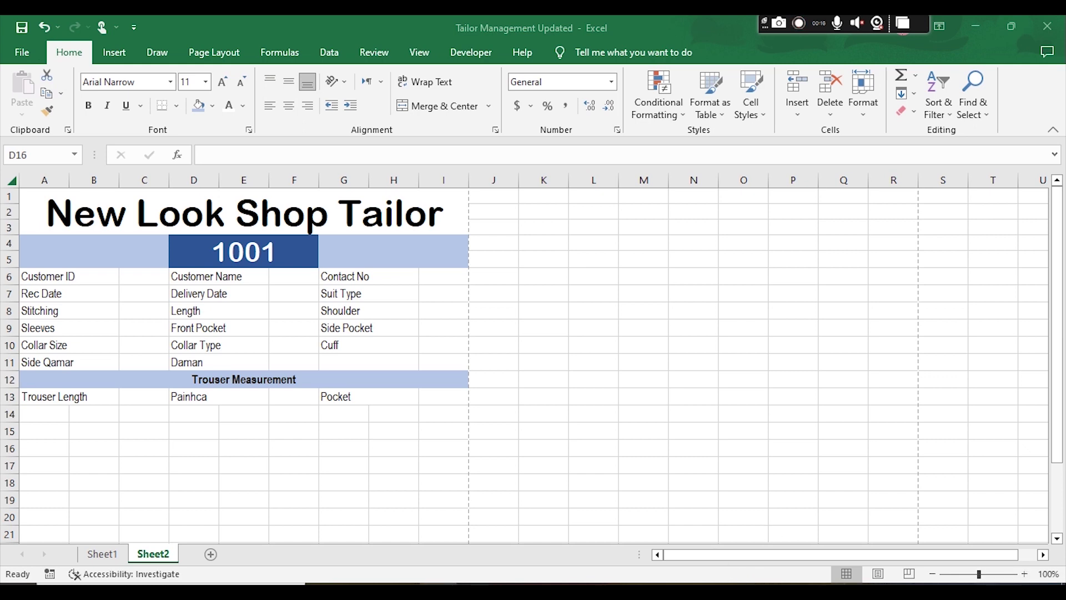
- Launch Notepad from the Windows search and type =vlookup( into a new note
key("alt+Tab")
key("alt+Tab")
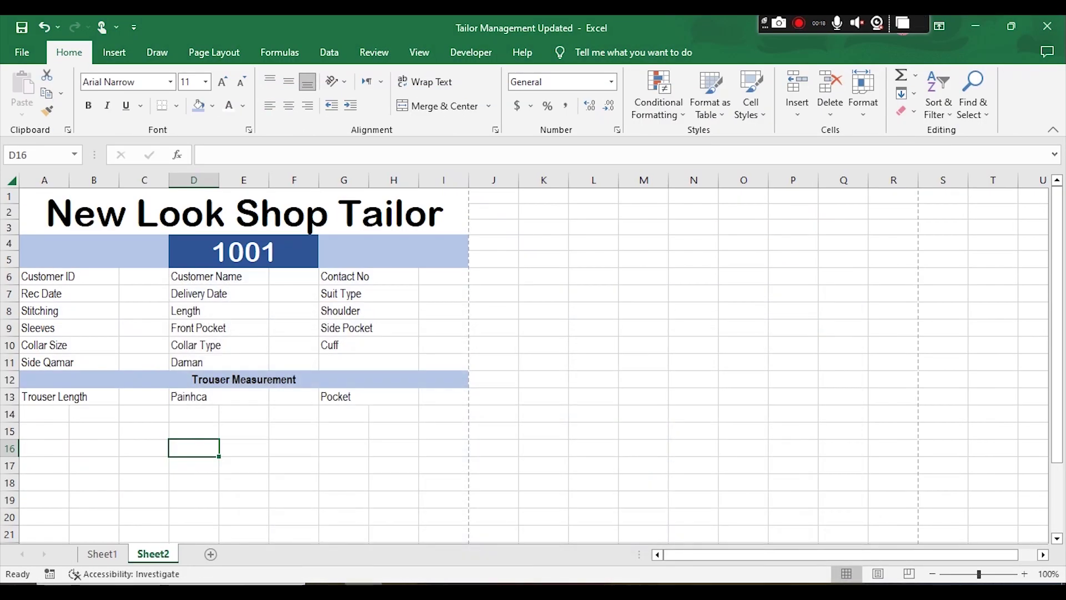
key("super+s")
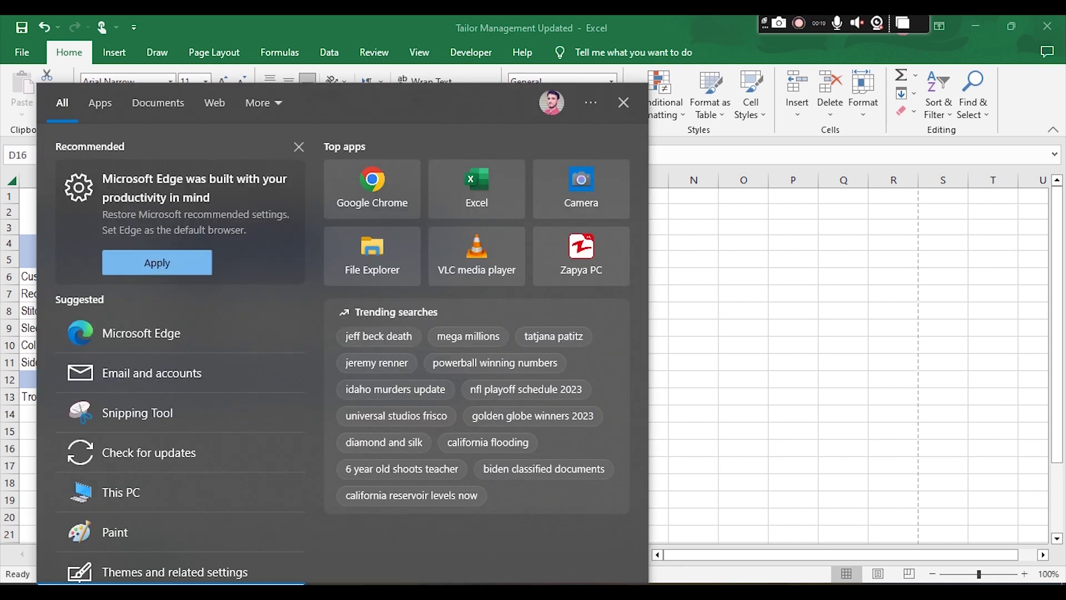
type("note")
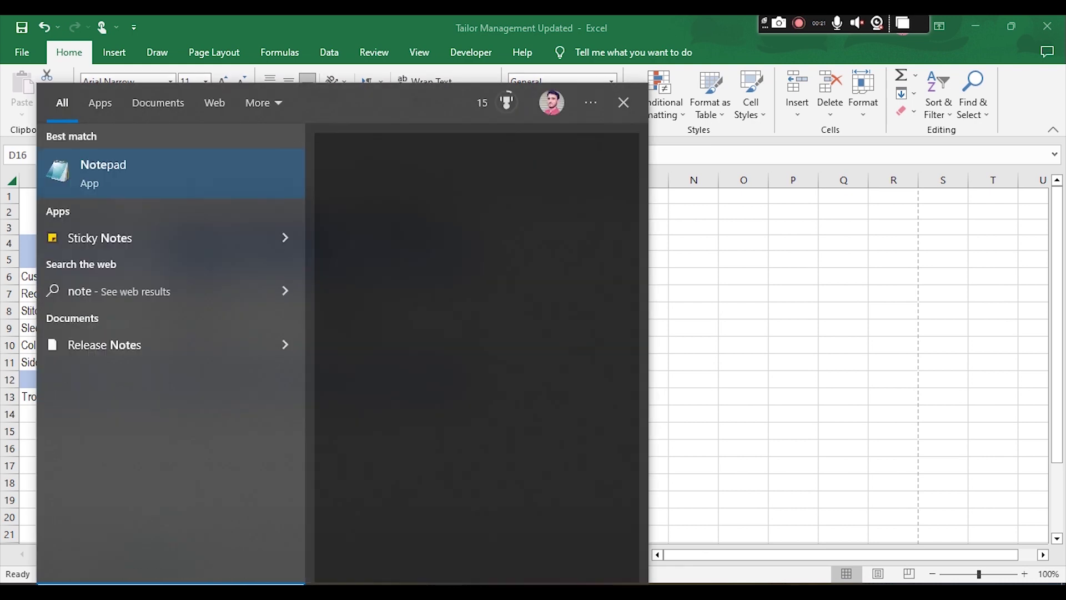
key("Return")
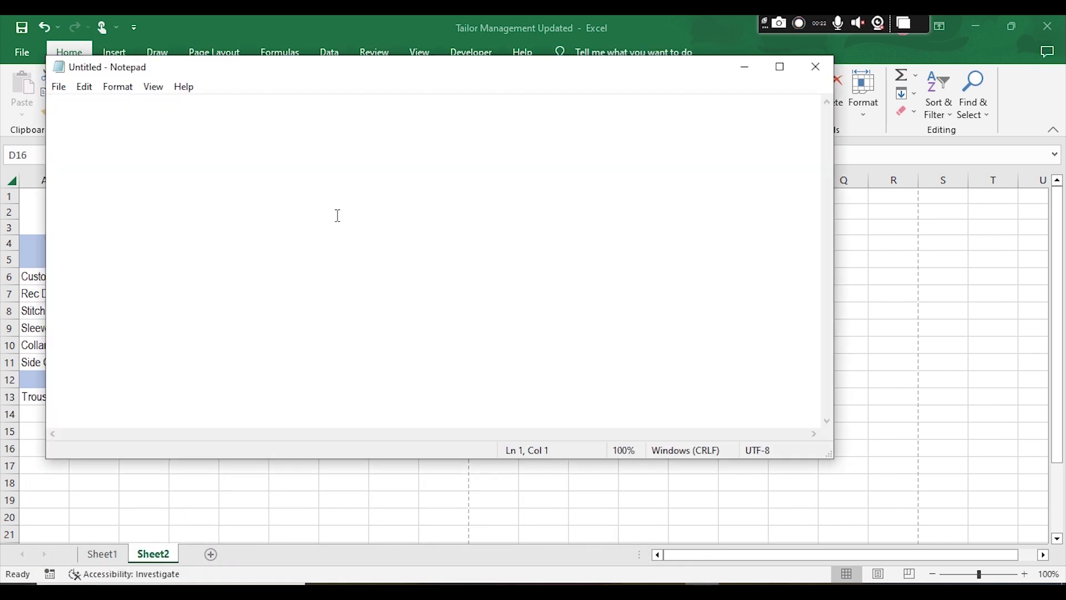
type("=vlook")
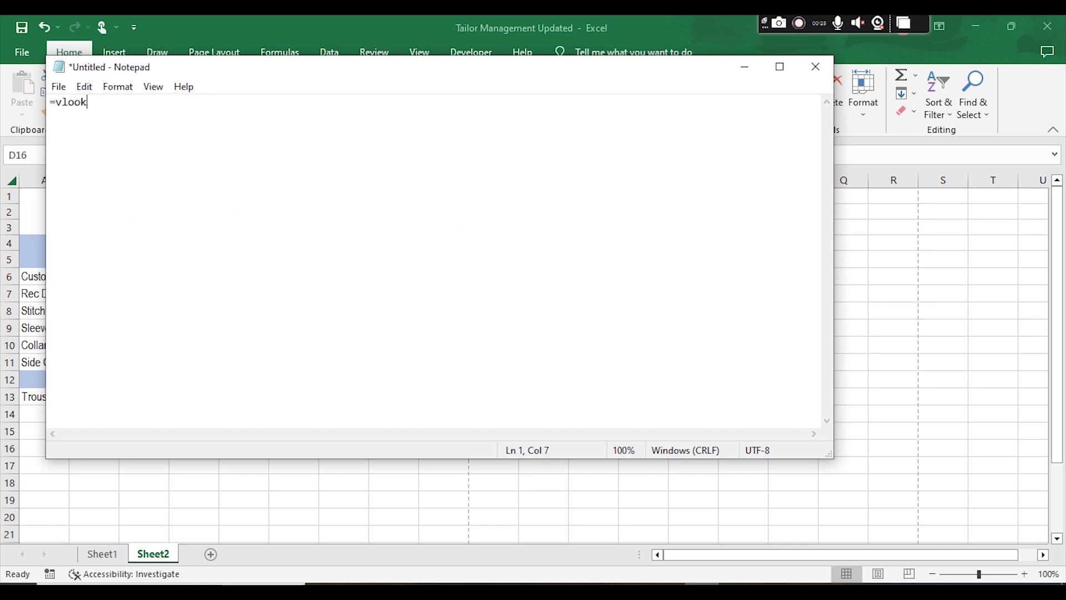
type("up")
type("(")
- Enter =VLOOKUP(D4,Sheet2!1:1048576,1,FALSE) in the Customer ID cell C6
left_click(737, 66)
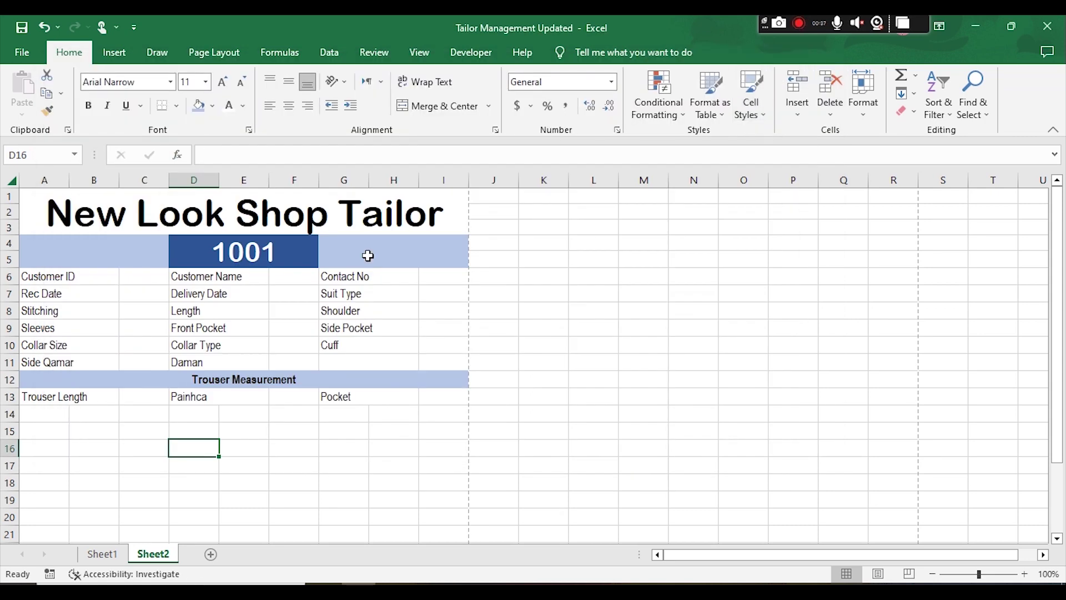
left_click(161, 277)
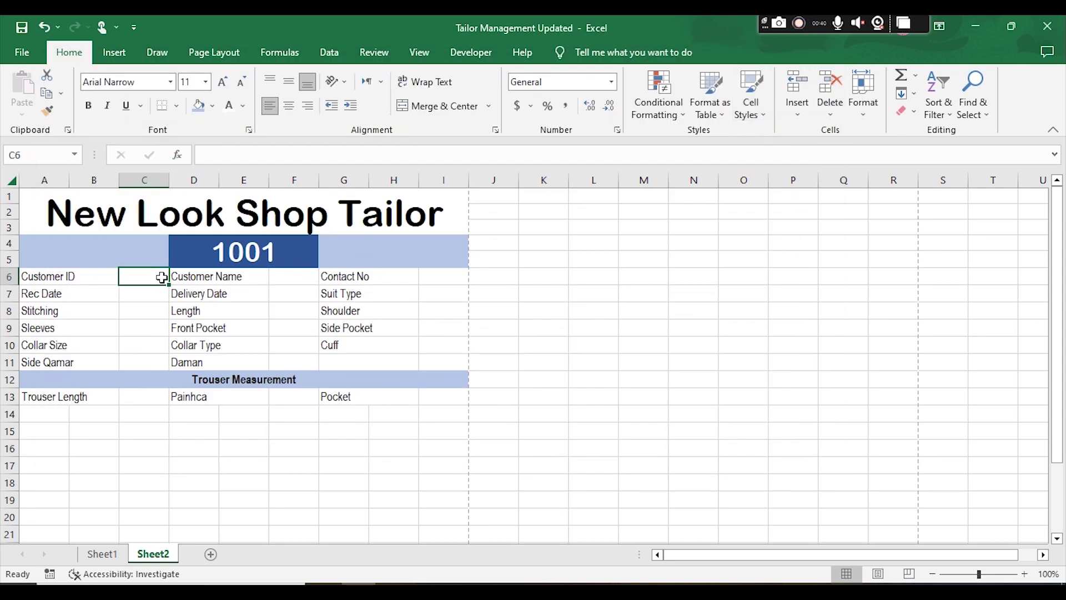
type("=")
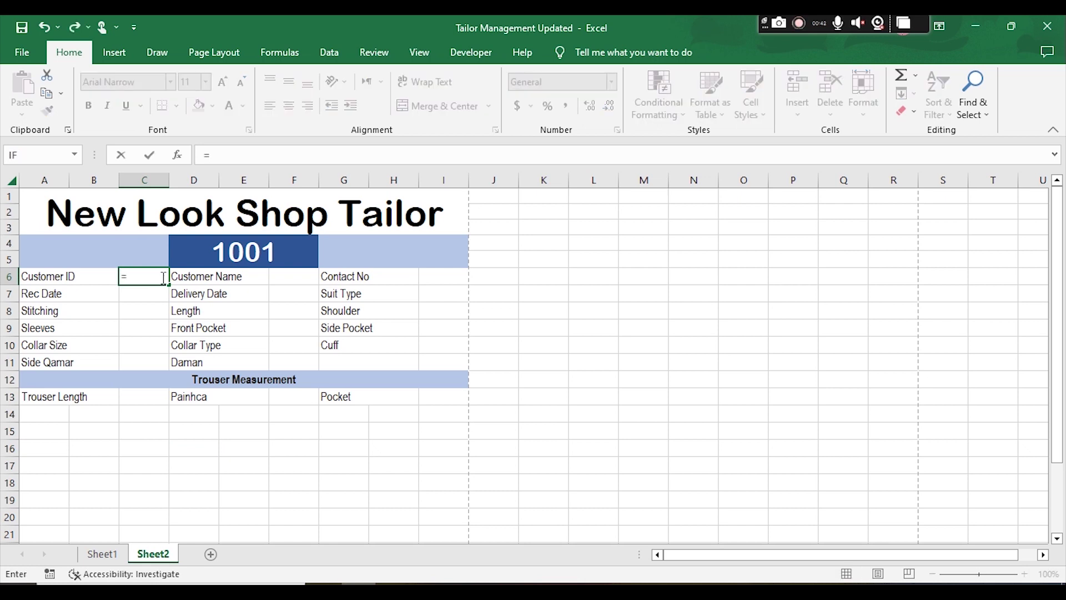
type("vlook")
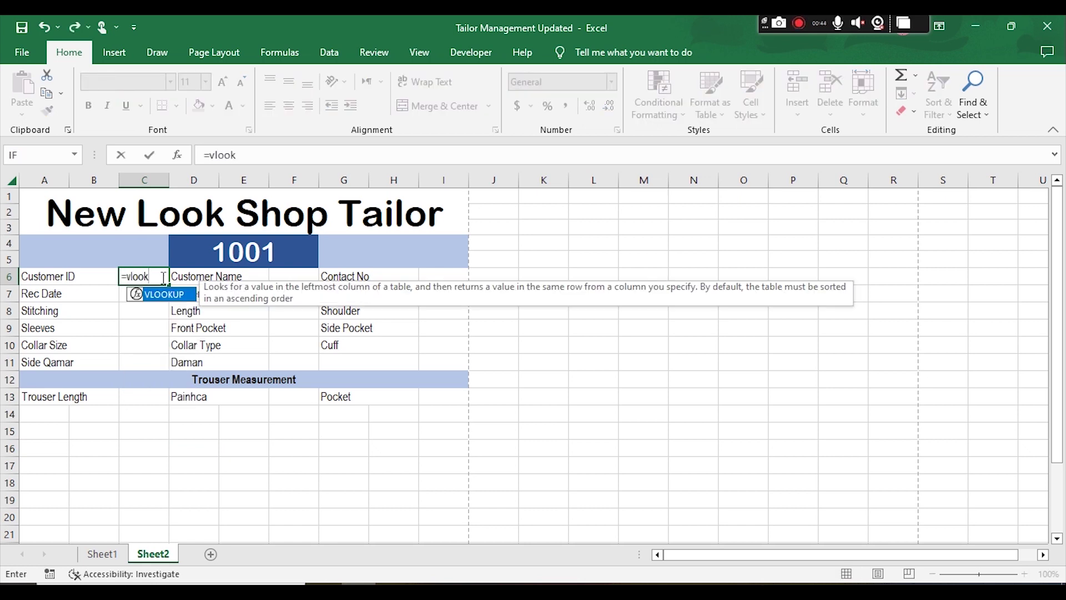
type("up")
type("(")
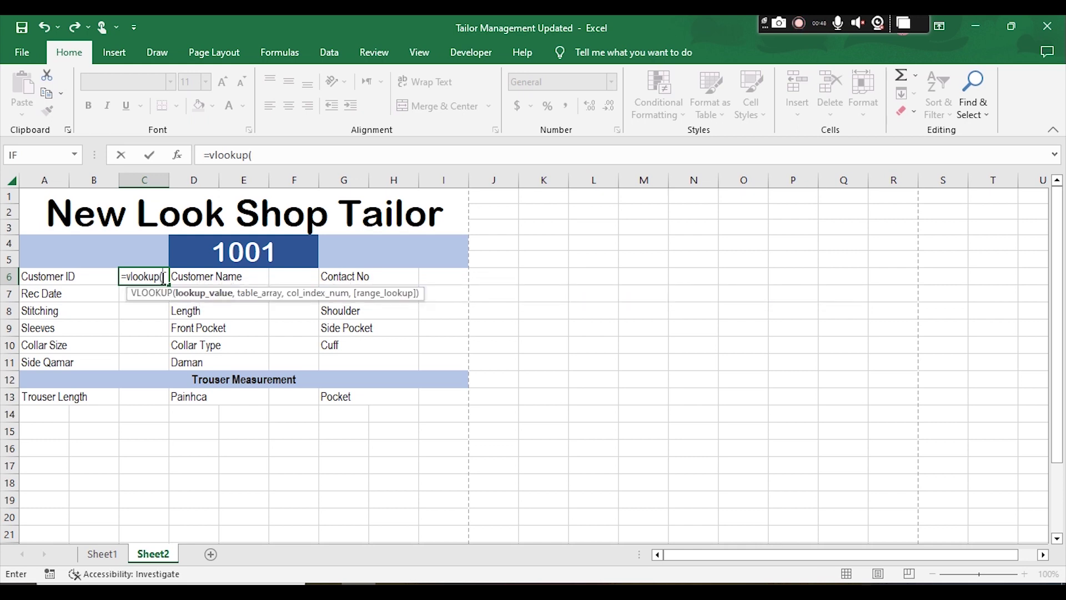
left_click(215, 259)
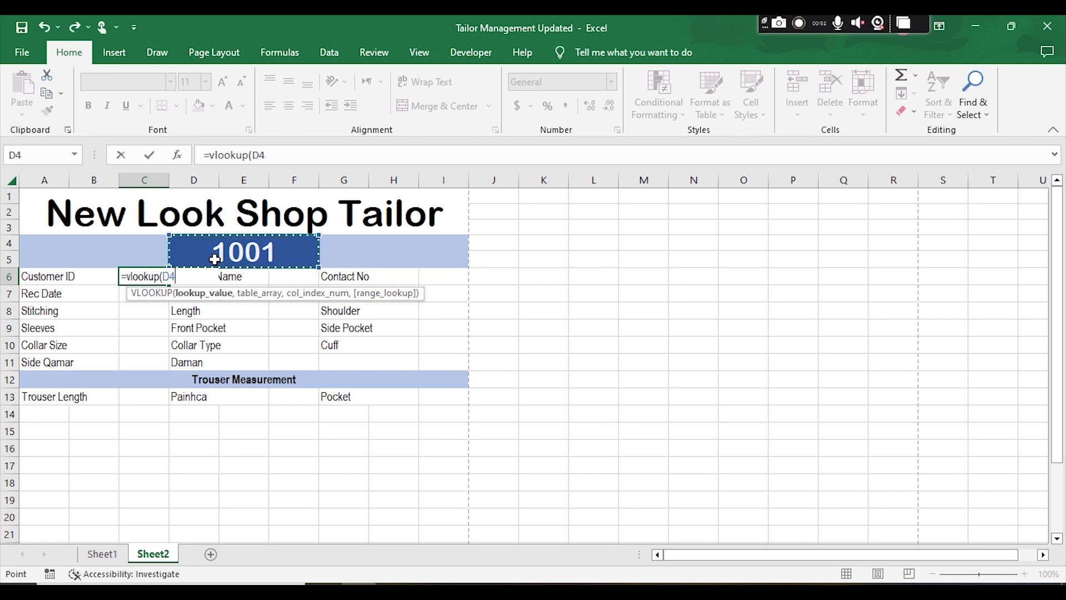
type(",")
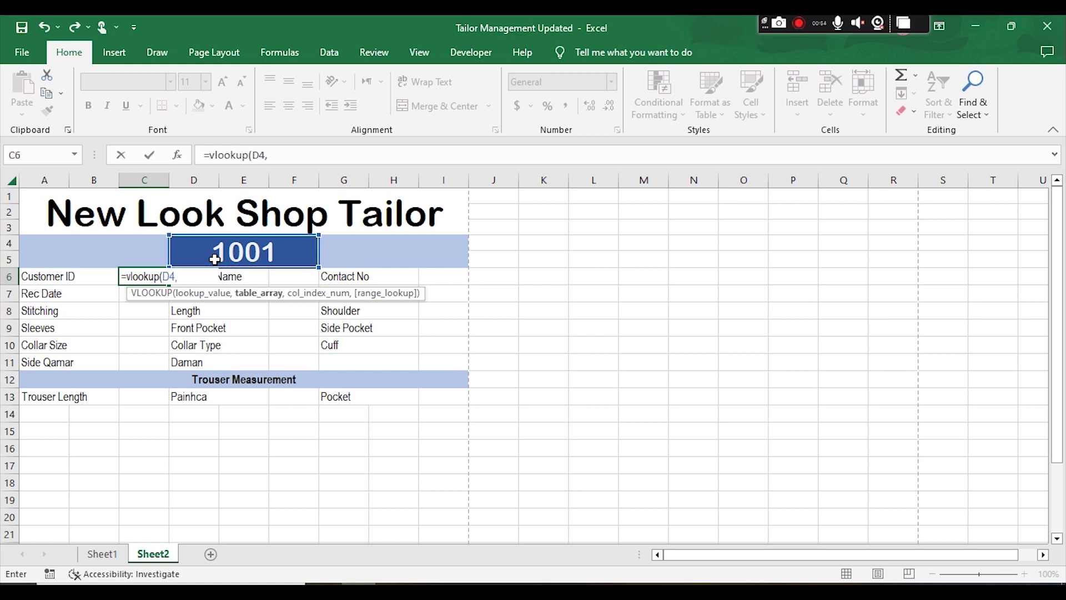
left_click(106, 552)
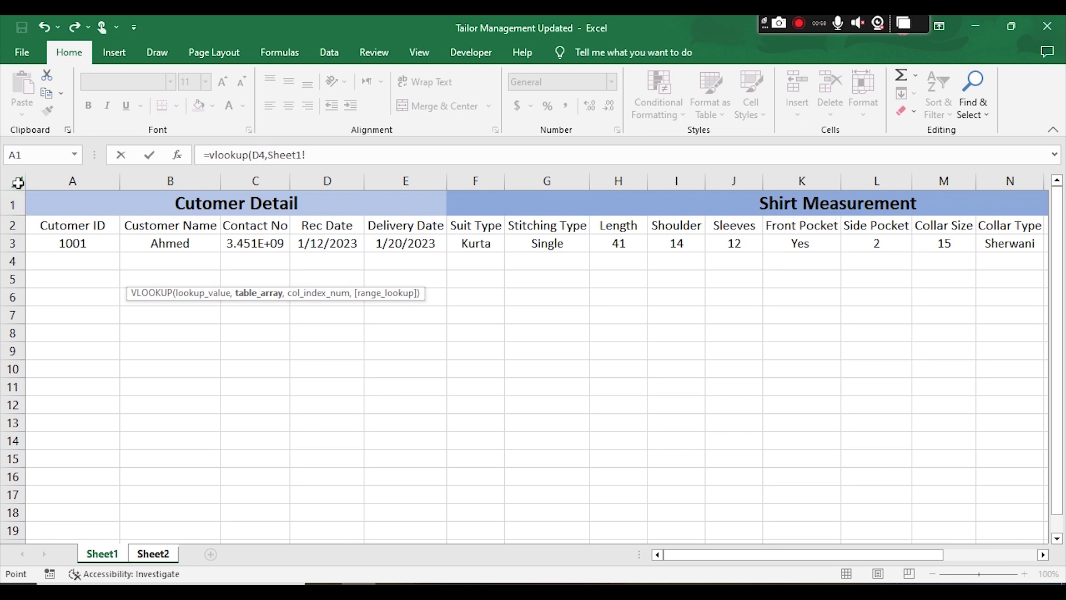
left_click(18, 183)
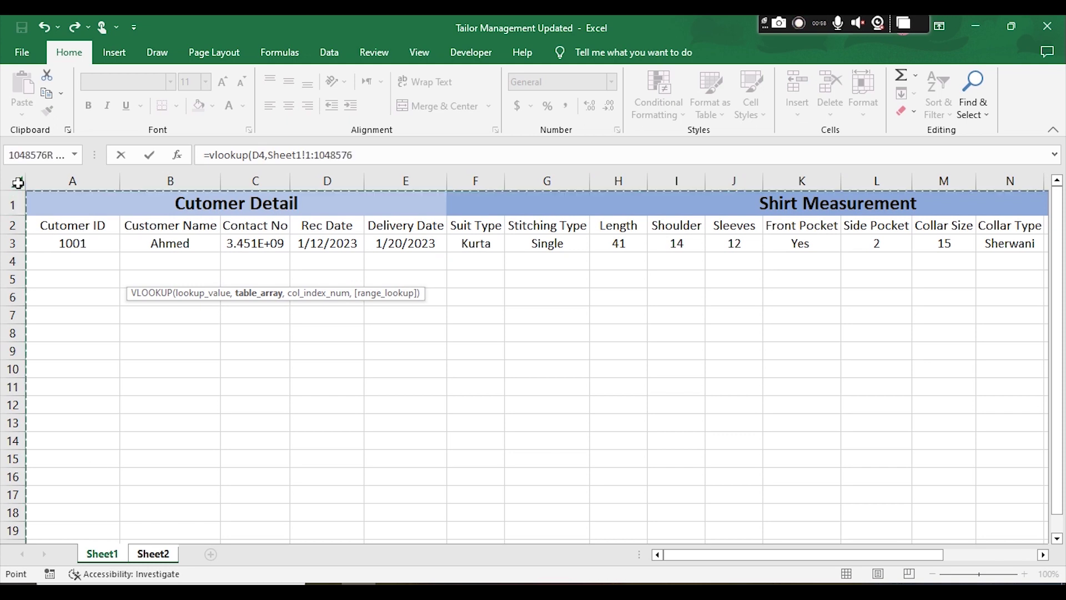
left_click(146, 552)
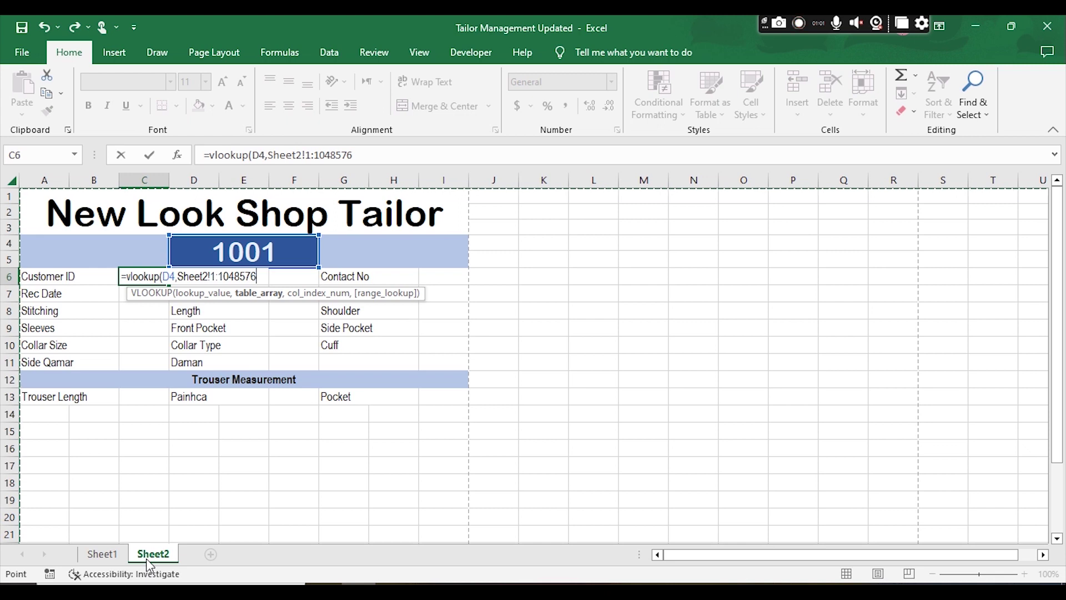
type(",")
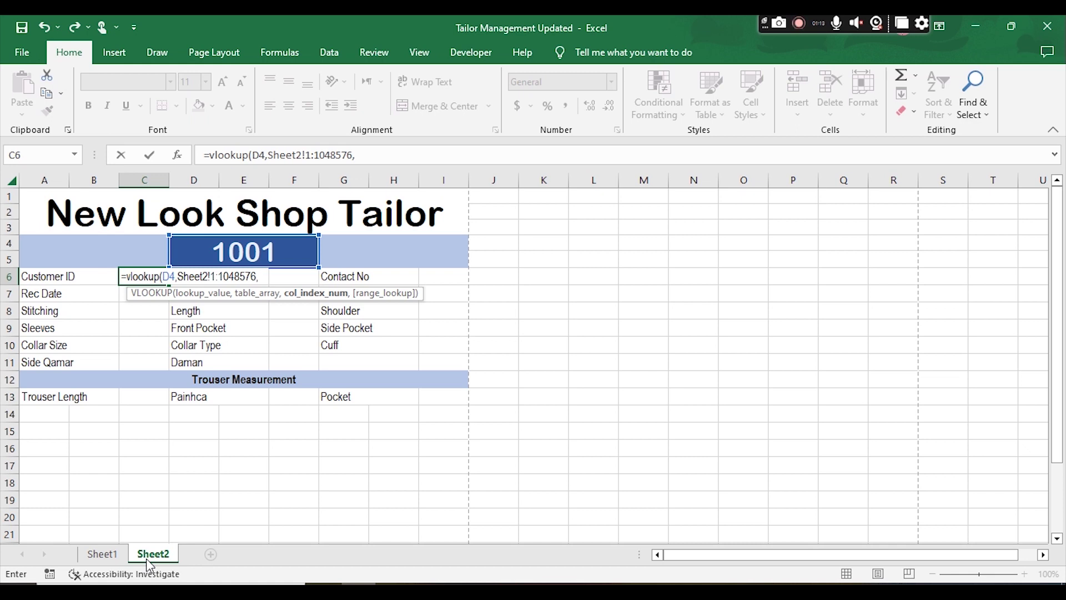
type("1,")
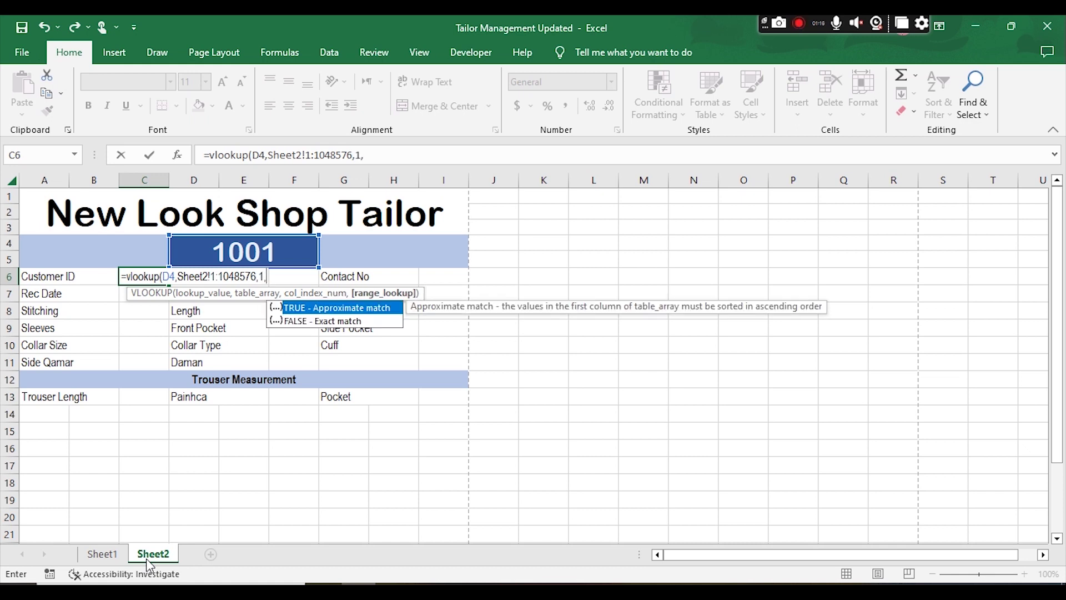
type("False)")
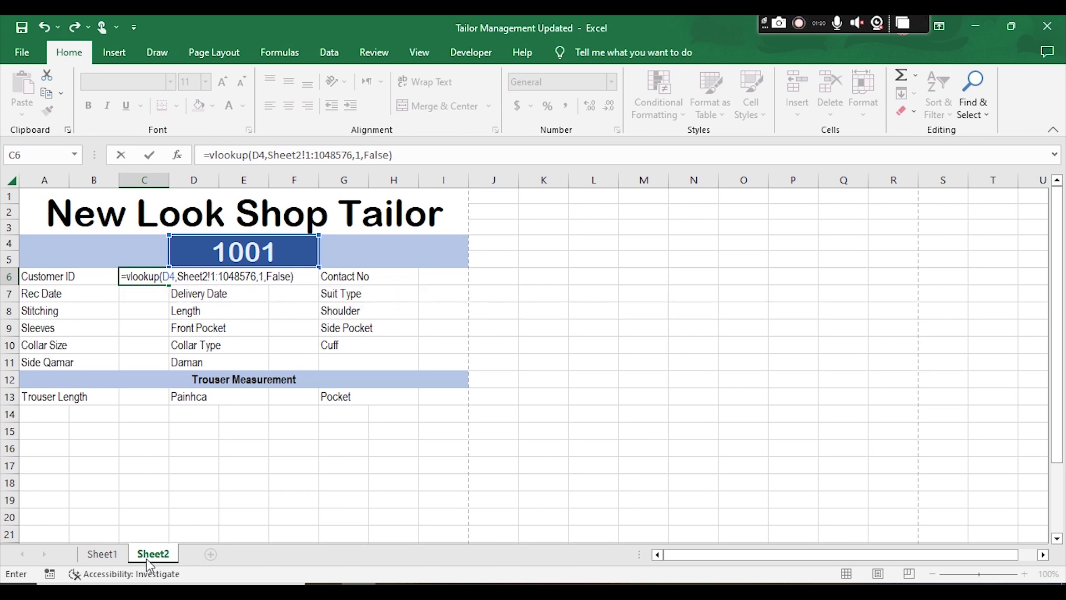
key("Return")
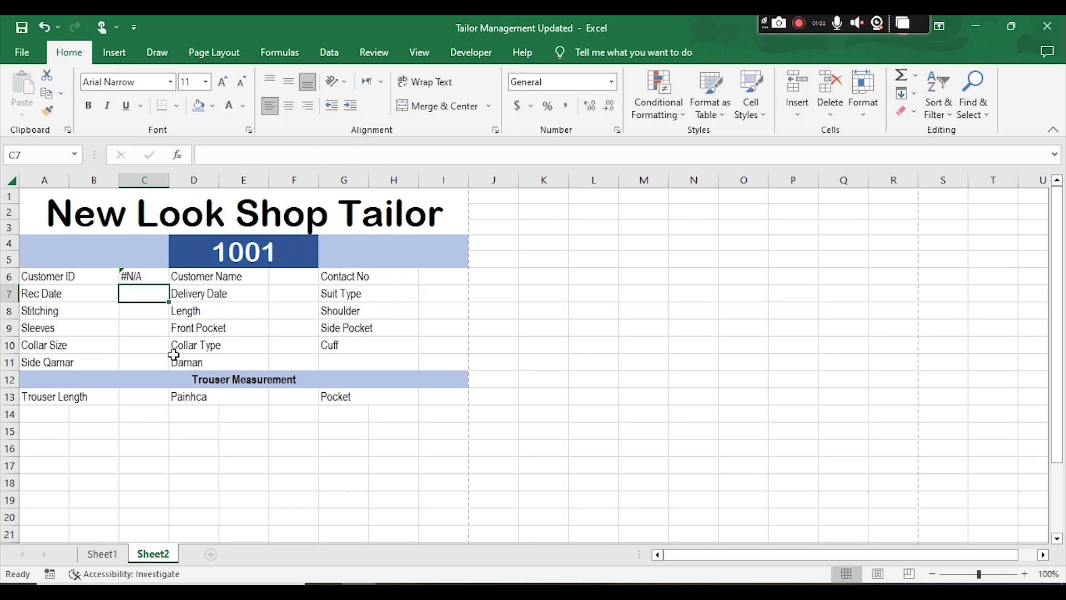
- Change C6's lookup table from Sheet2 to Sheet1 so Customer ID shows 1001
left_click(133, 272)
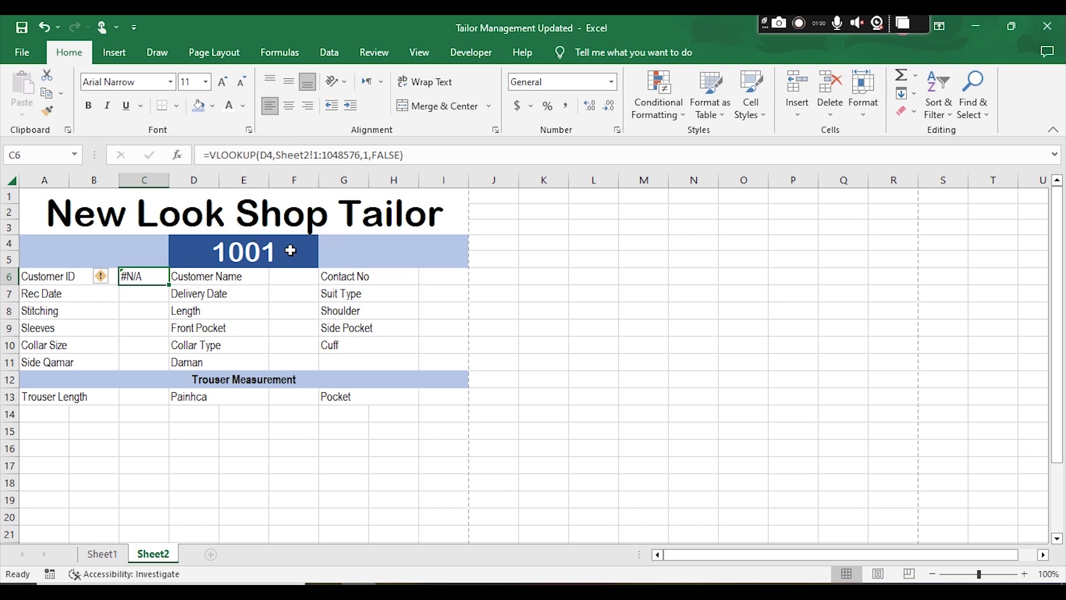
left_click(114, 553)
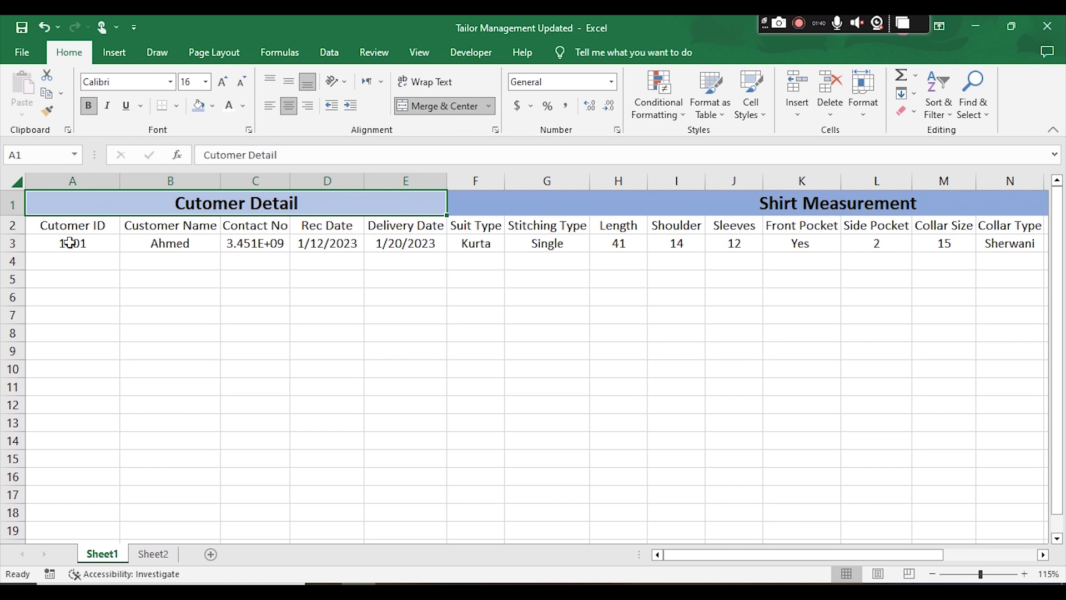
left_click(159, 555)
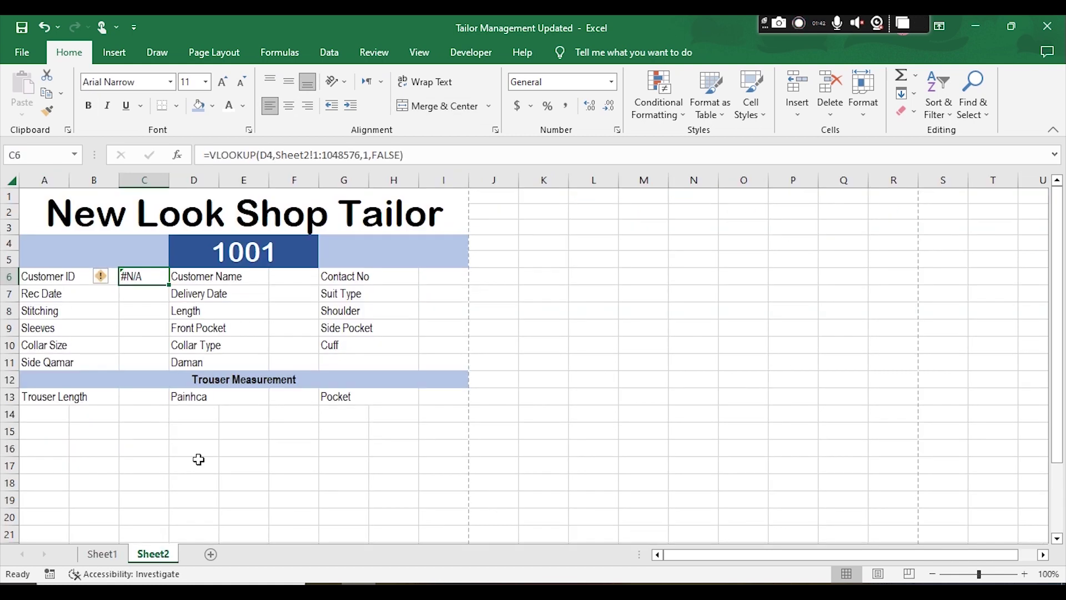
left_click(306, 156)
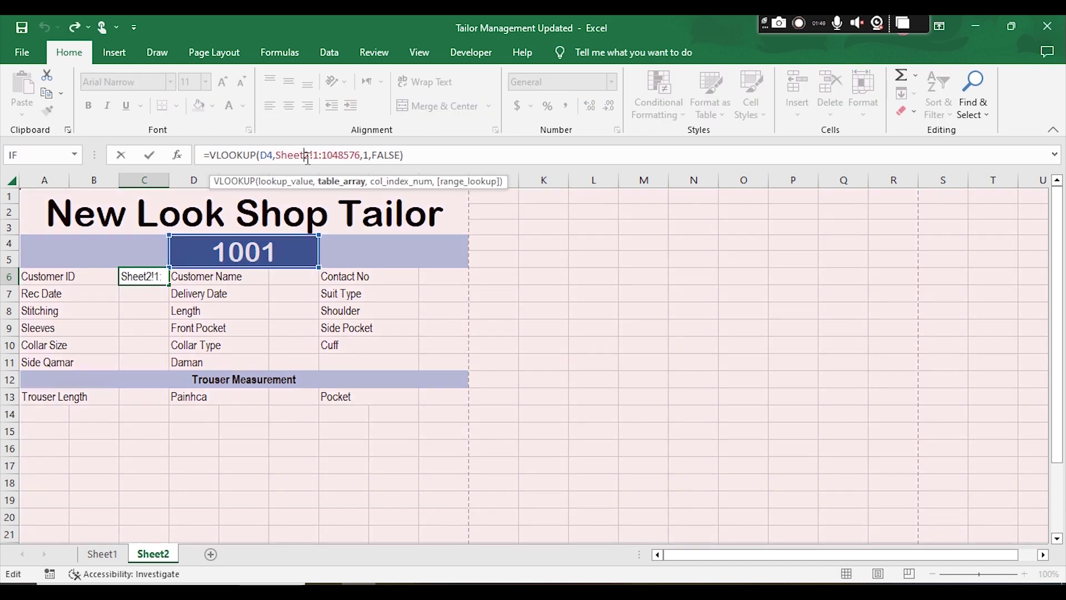
key("shift+Right")
type("1")
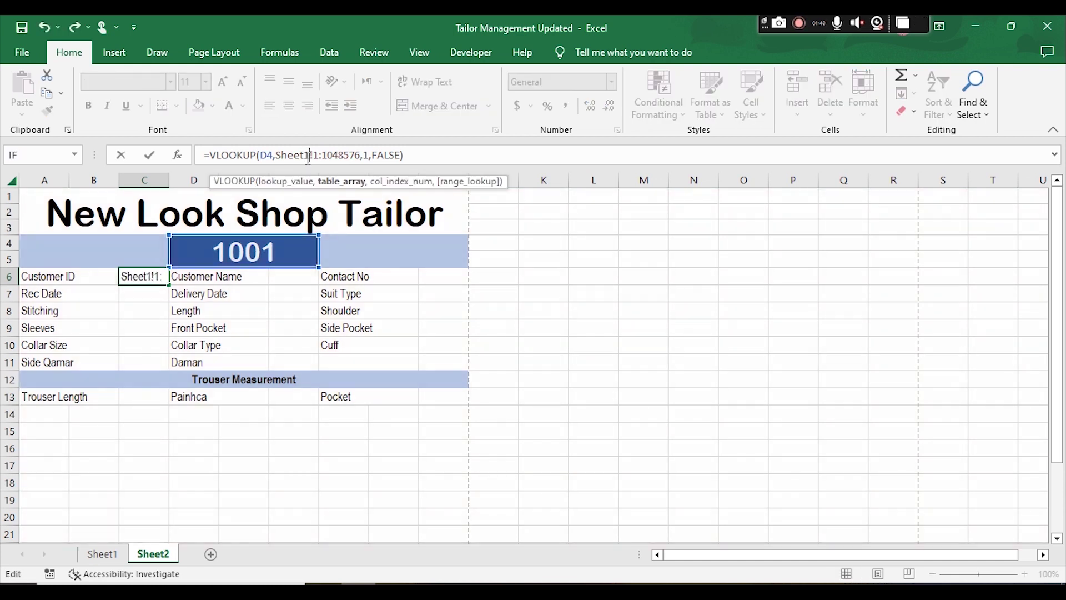
key("Return")
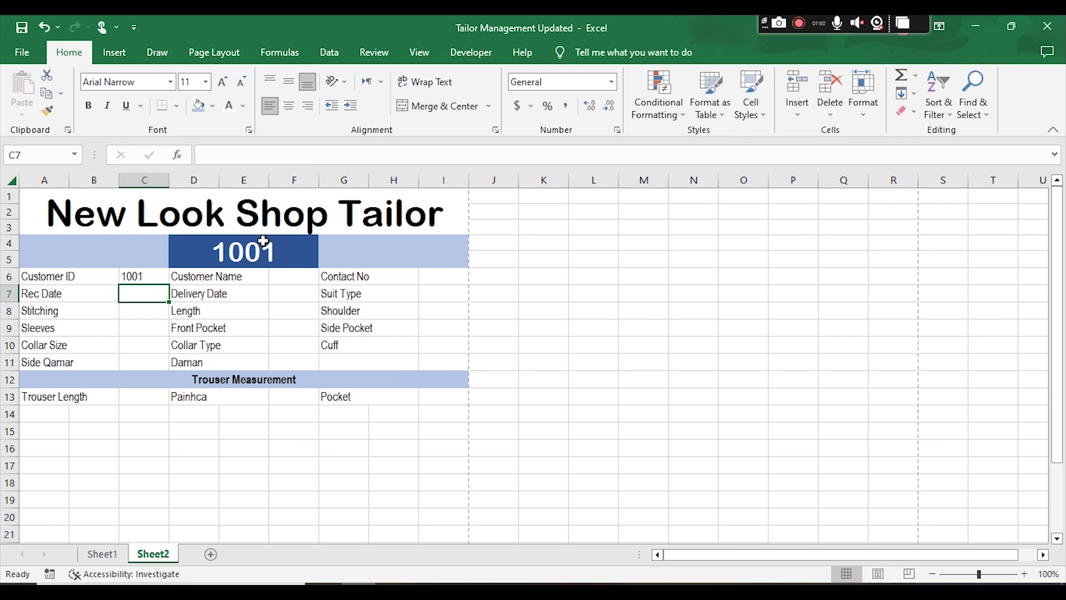
- Copy C6's formula =VLOOKUP(D4,Sheet1!1:1048576,1,FALSE) into Notepad, replacing the old text
left_click(144, 272)
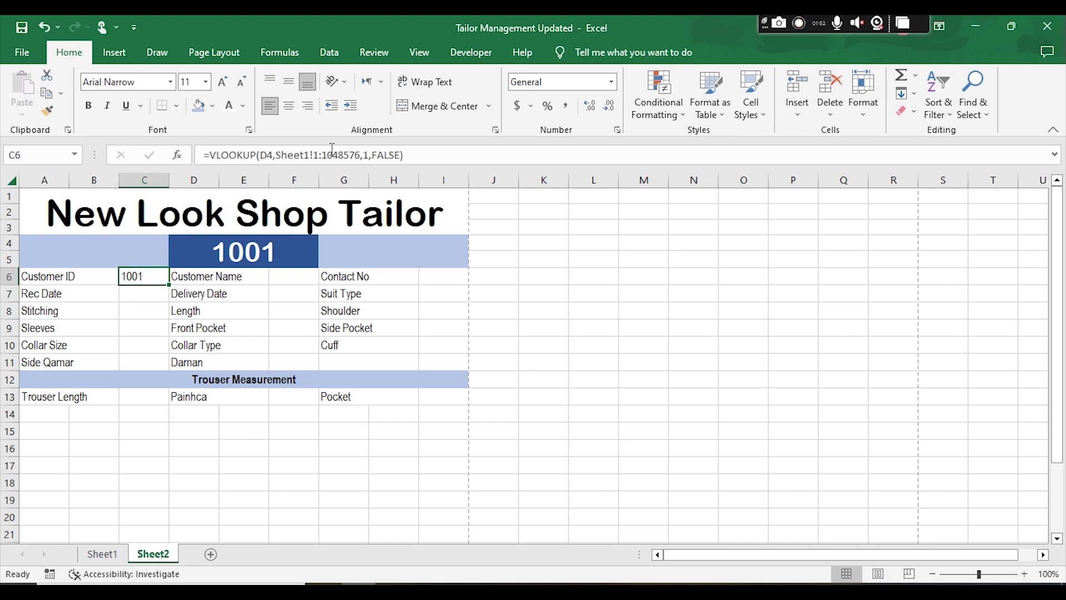
left_click(373, 154)
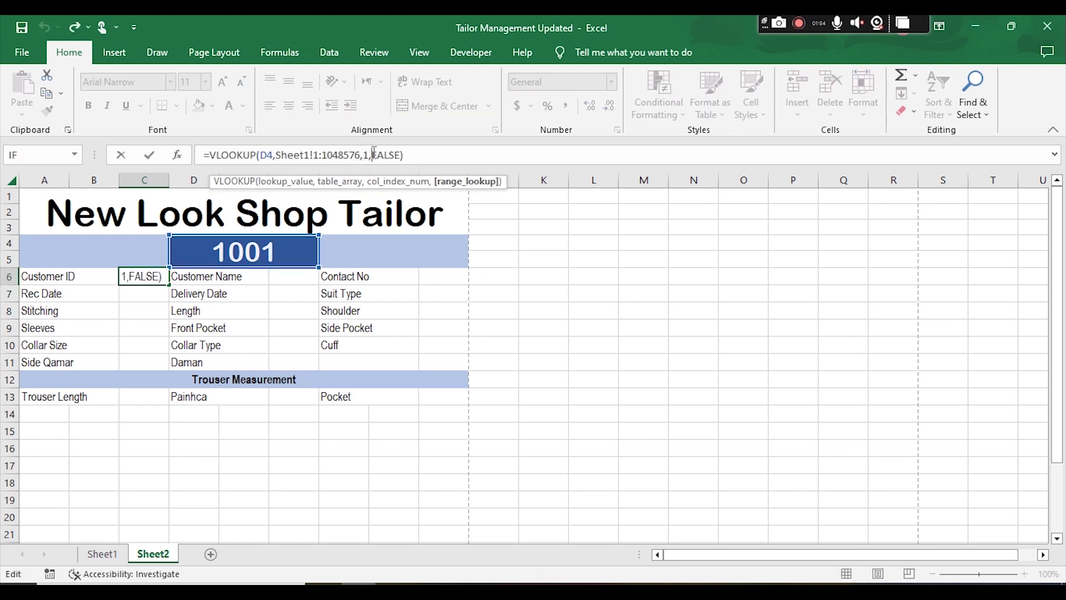
key("ctrl+a")
key("ctrl+c")
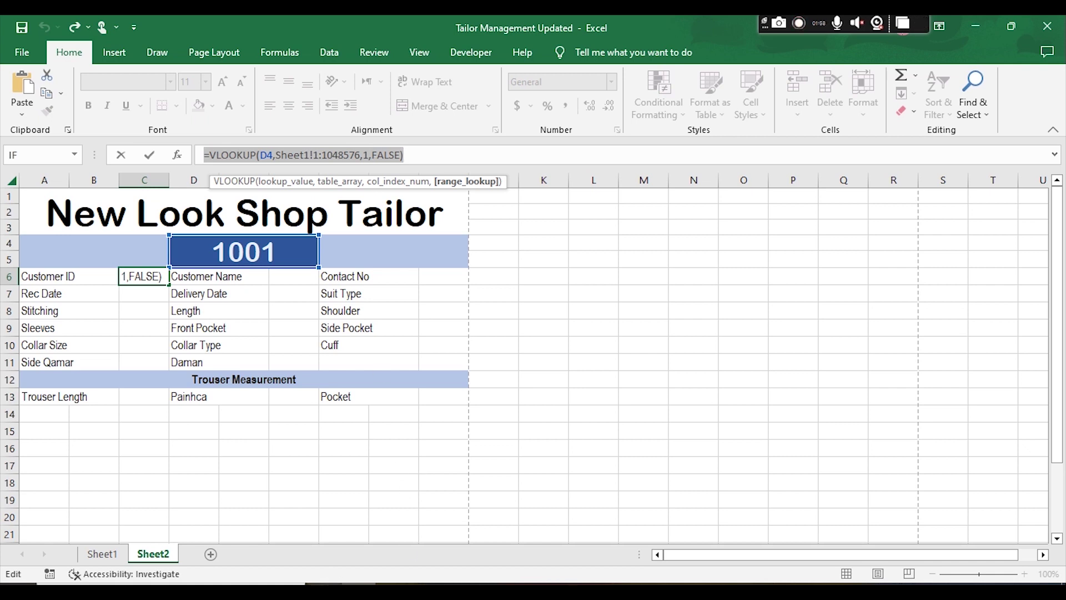
key("alt+Tab")
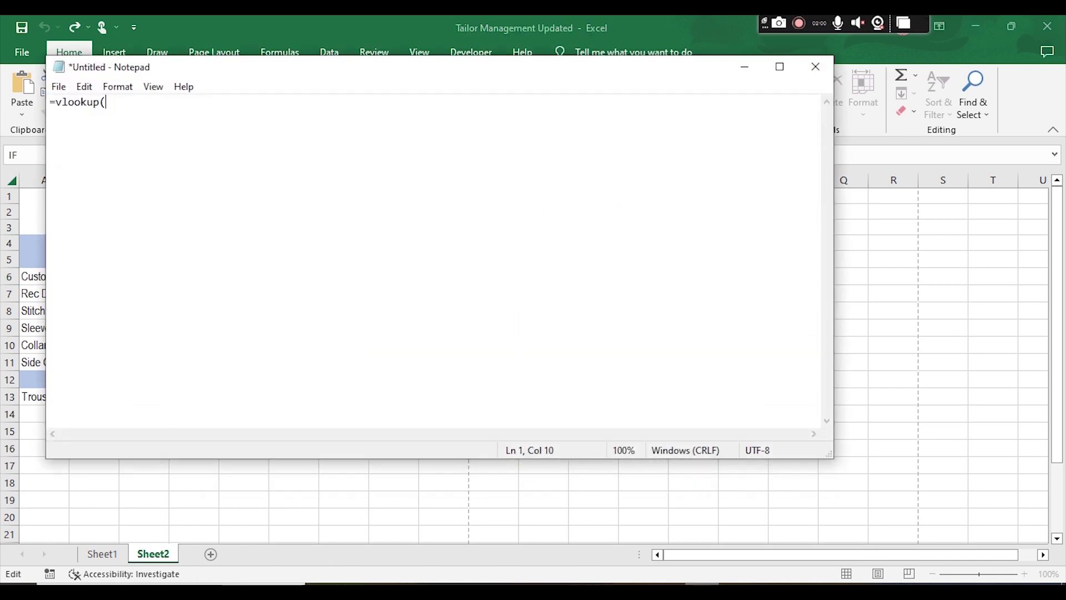
key("ctrl+a")
key("BackSpace")
key("ctrl+v")
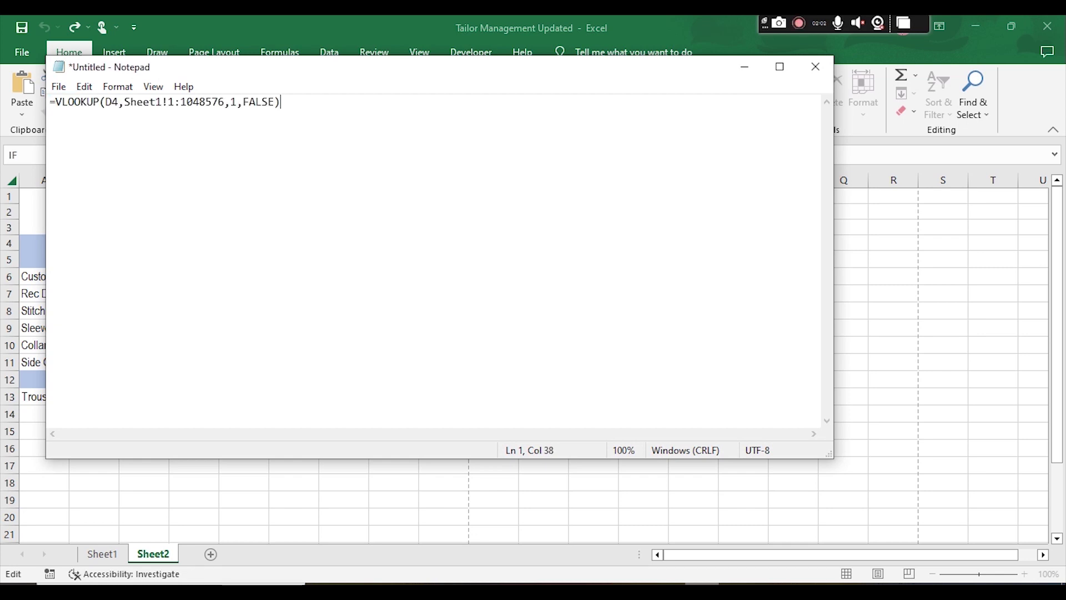
key("ctrl+a")
key("ctrl+c")
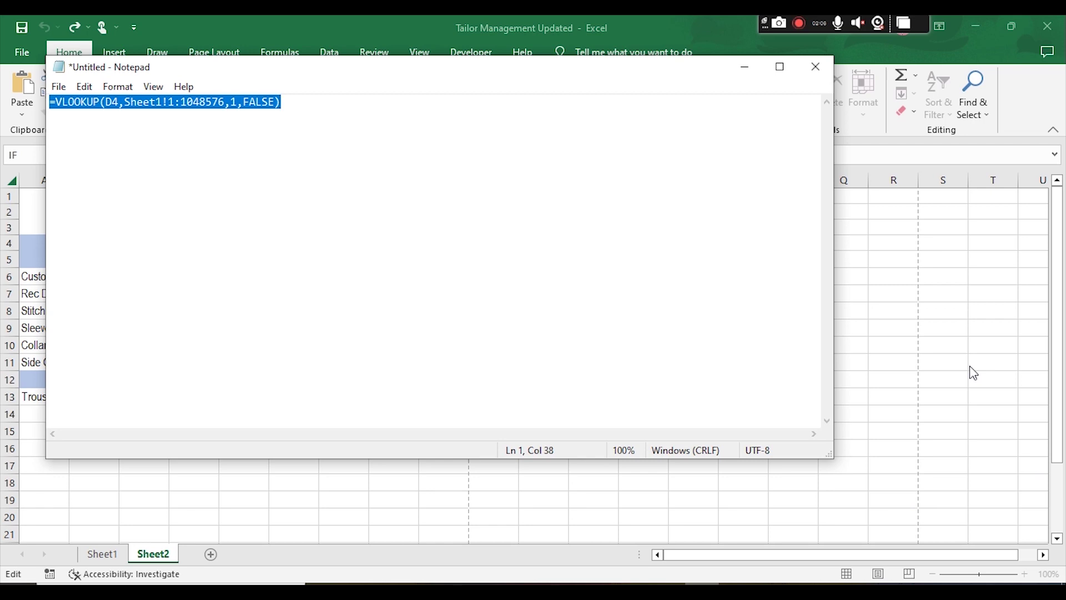
key("alt+Tab")
key("Return")
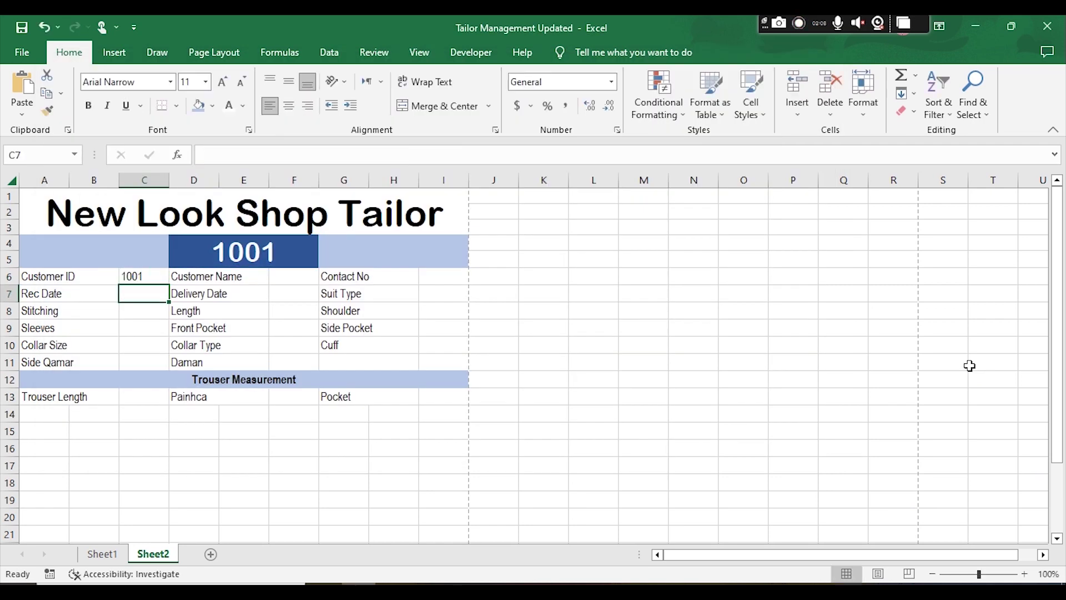
- Paste the lookup into F6 with its table range changed to Sheet1!2:1048576
left_click(318, 275)
left_click(315, 148)
key("ctrl+v")
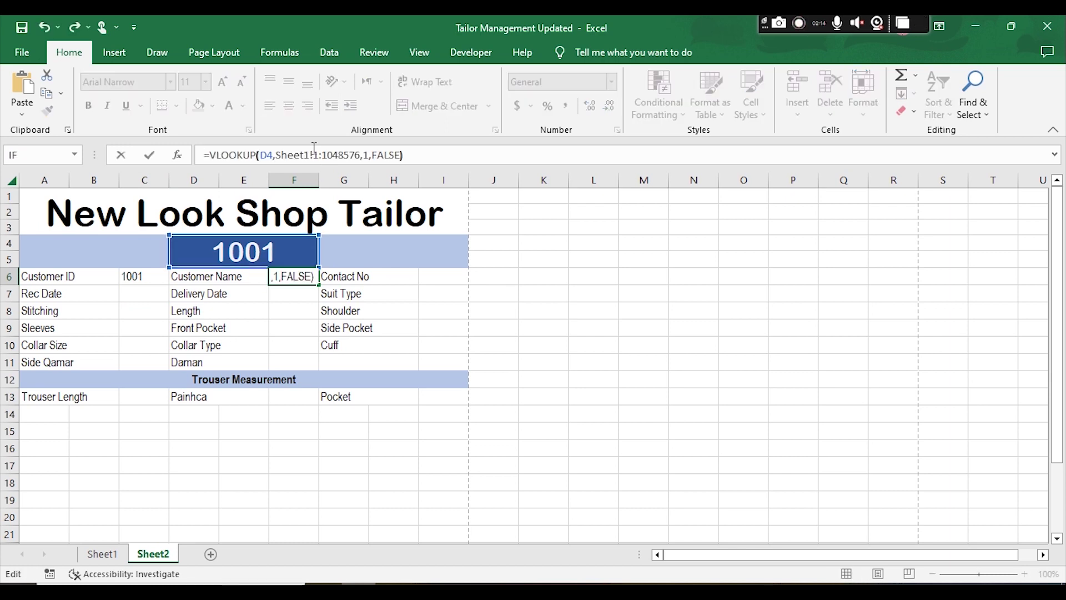
key("Left")
key("Left")
key("Left")
key("Left")
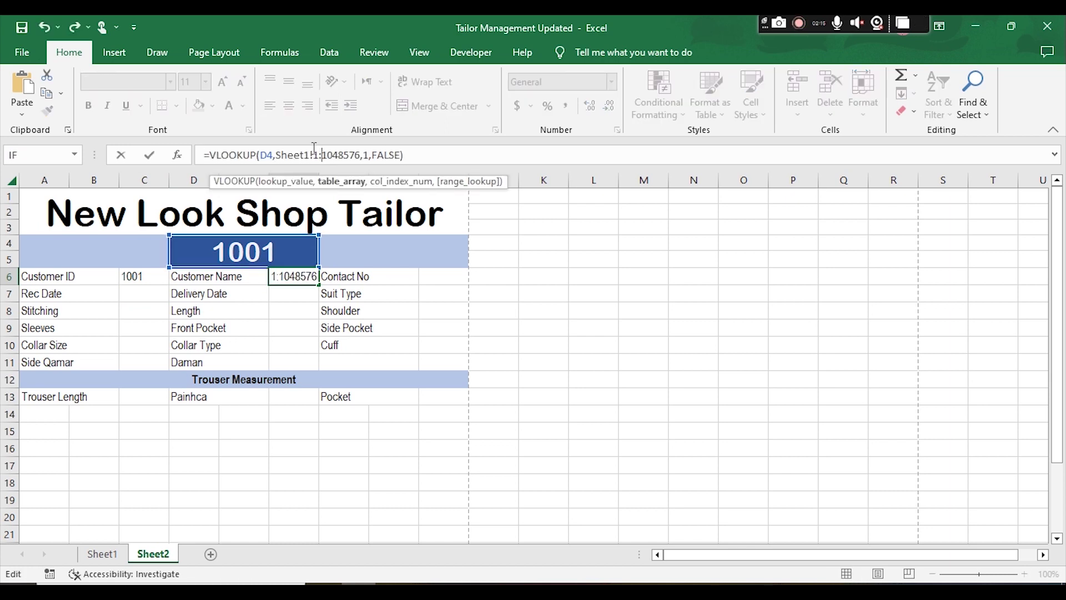
key("shift+Left")
type("2")
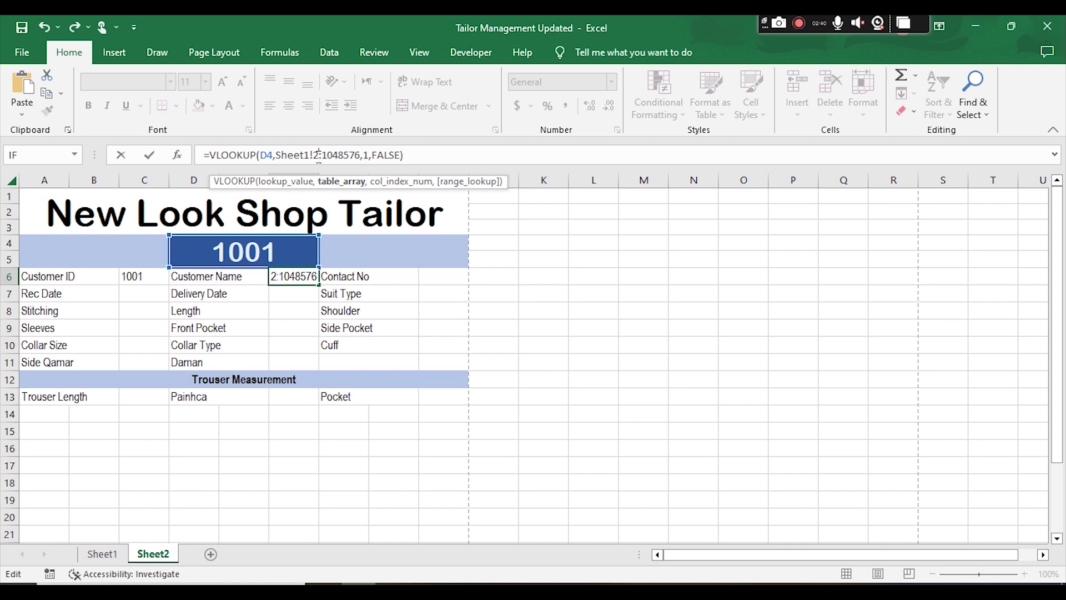
left_click(416, 155)
key("Left")
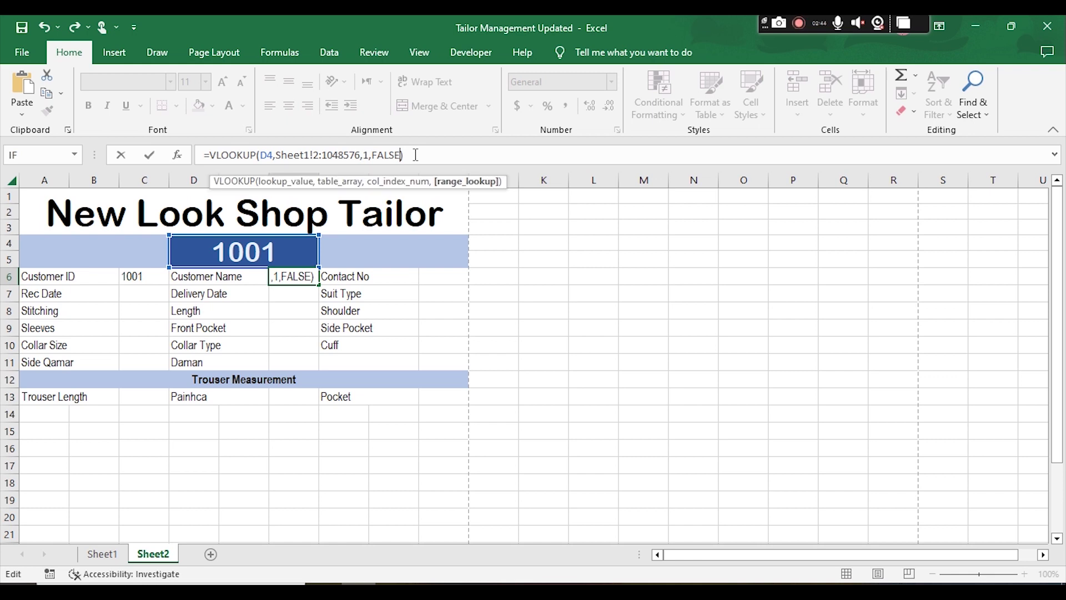
key("Left")
key("Left")
key("Left")
key("Left")
key("Left")
key("Left")
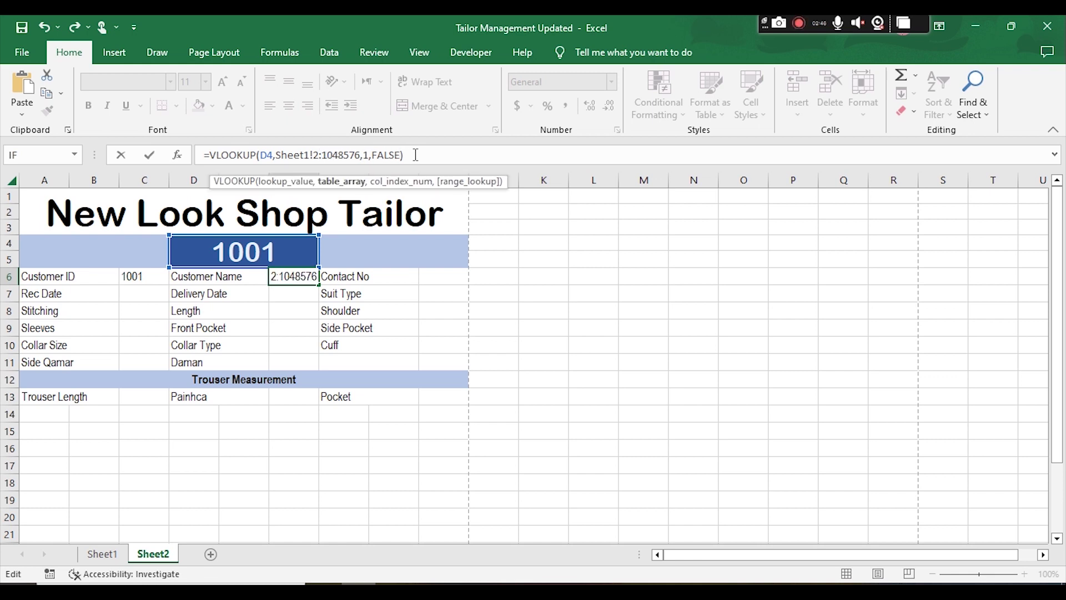
key("shift+Left")
key("Return")
- Set F6 to Sheet1!1:1048576 with column index 2 for the name, then paste the lookup into I6
left_click(305, 270)
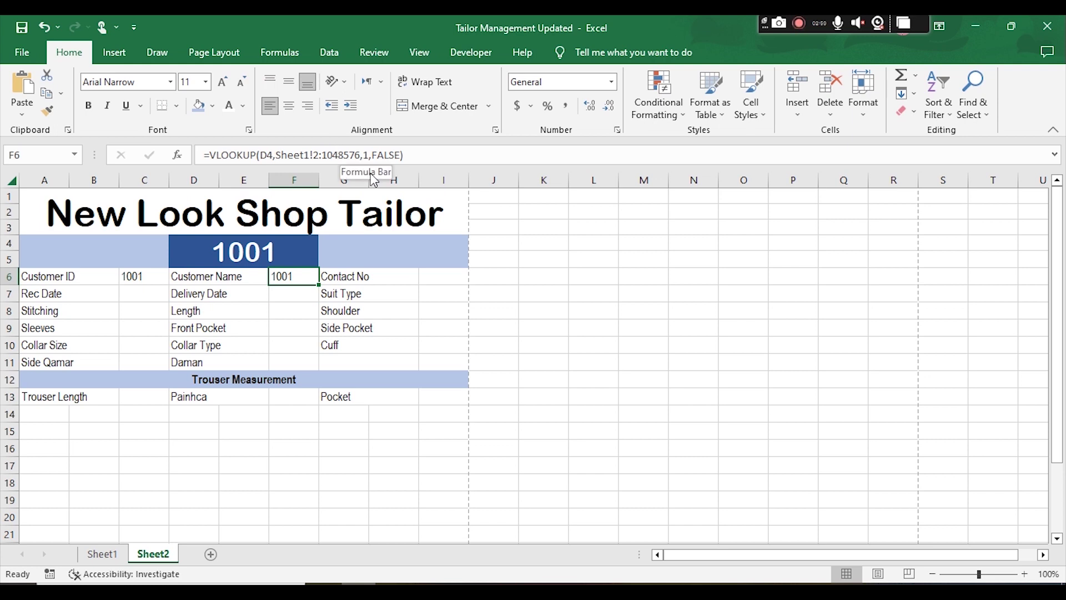
left_click(322, 154)
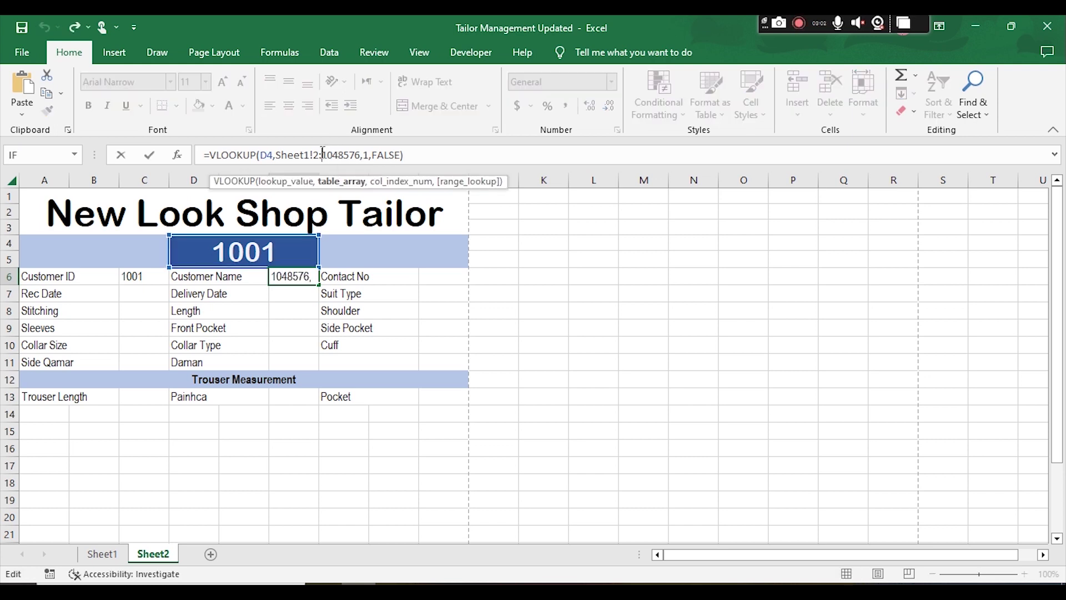
key("Left")
key("Left")
type("1")
key("Right")
key("Right")
key("Right")
key("Right")
key("Right")
key("Right")
key("Right")
key("shift+Left")
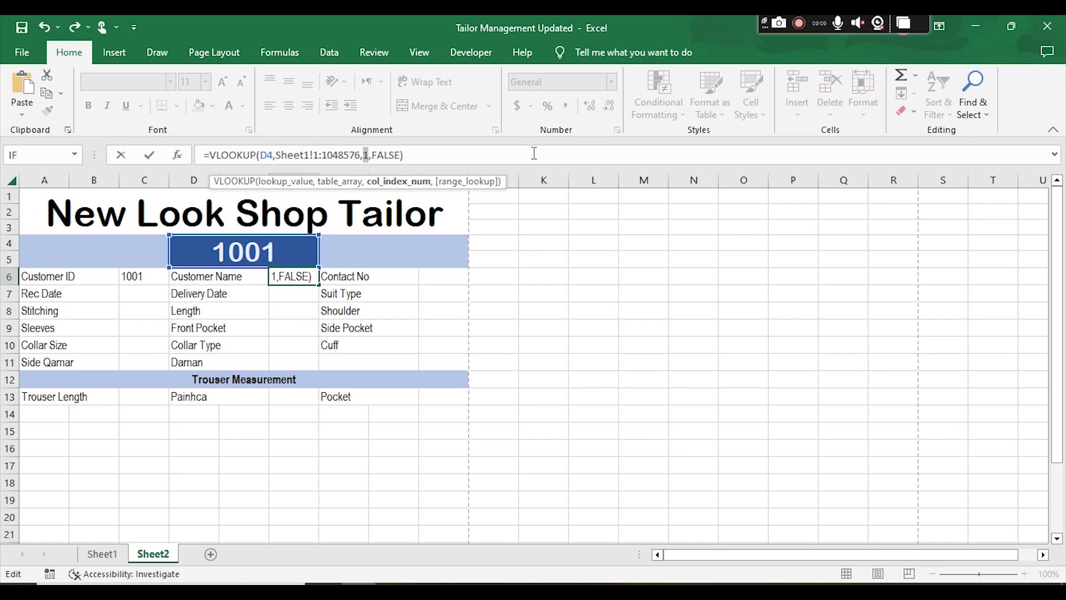
type("2")
key("Return")
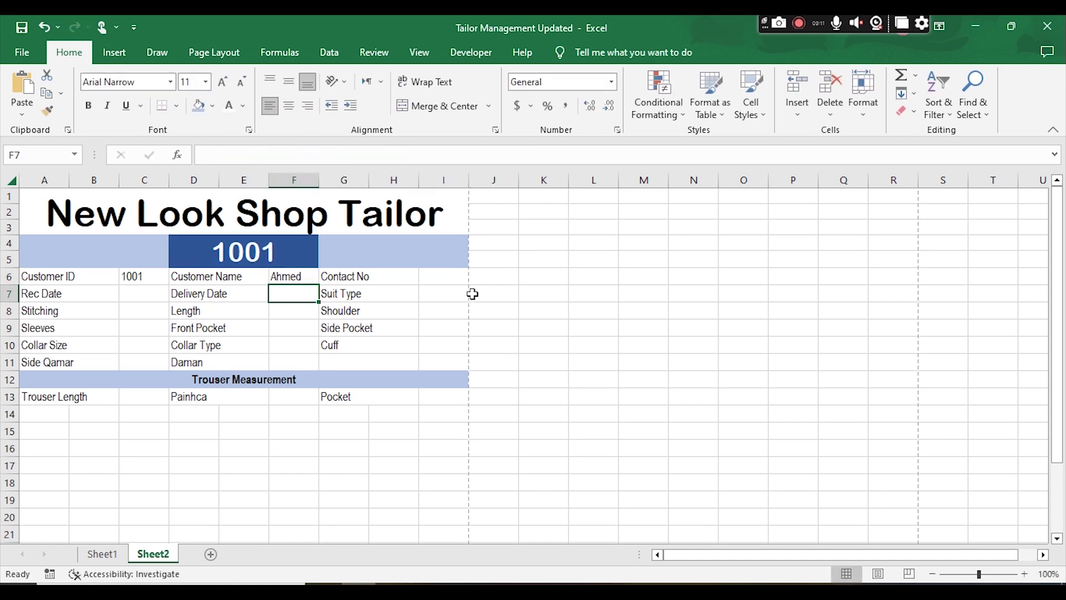
left_click(436, 276)
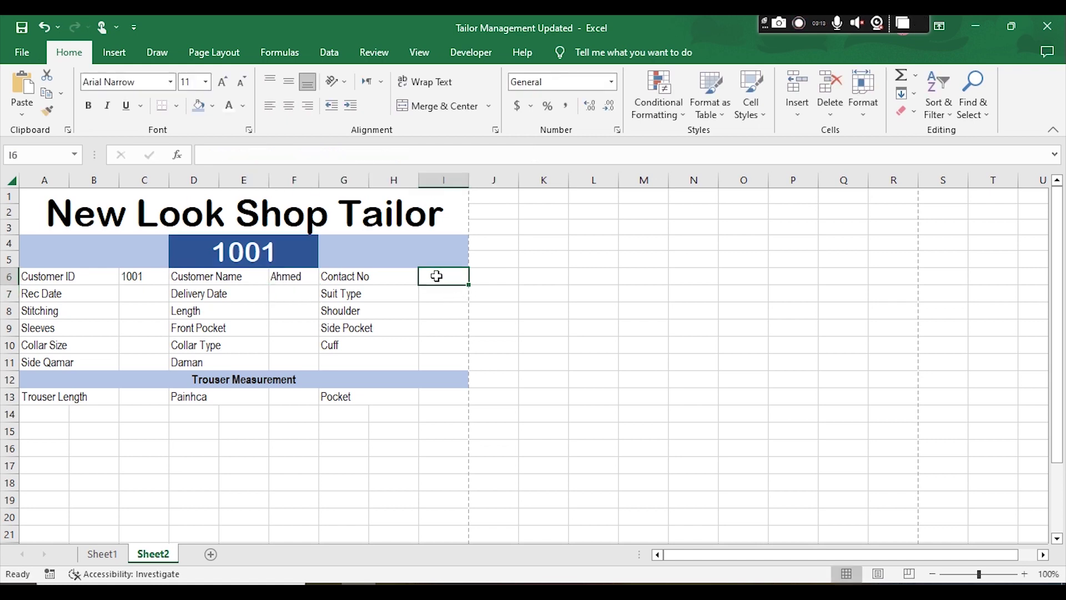
key("ctrl+v")
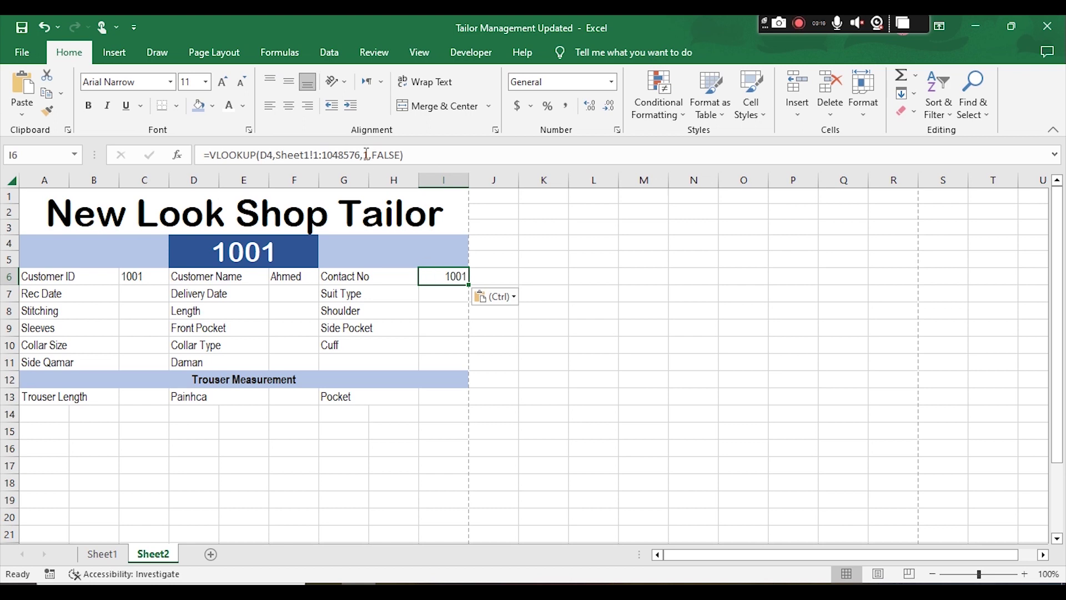
- Set I6's lookup column index to 3 so it returns the contact number
left_click(367, 154)
double_click(366, 154)
type("3")
key("Return")
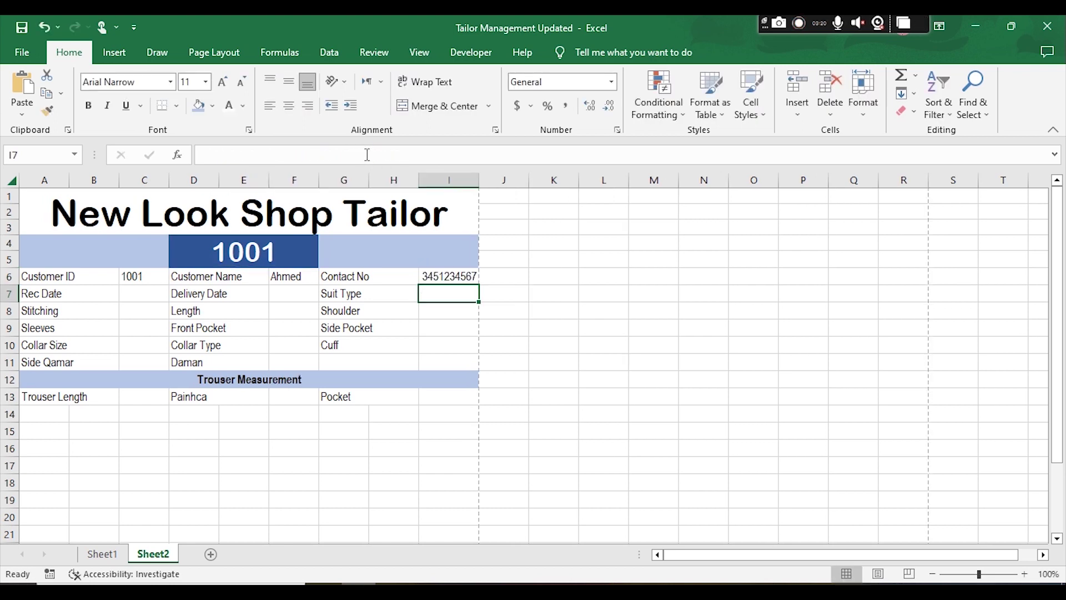
left_click(447, 277)
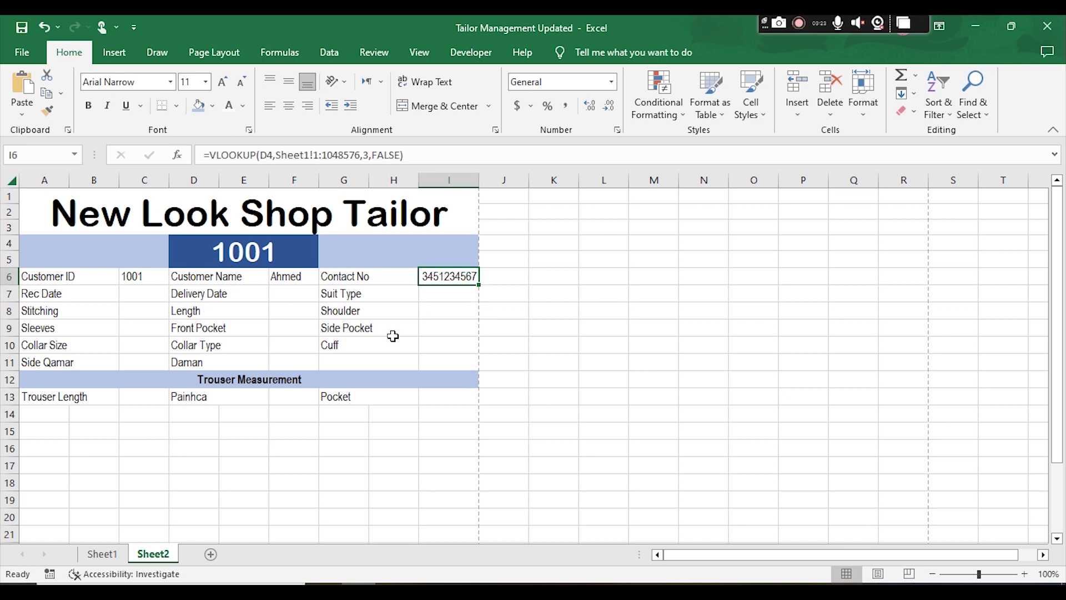
- Paste the lookup into Rec Date C7 with column index 4, returning 44938
left_click(140, 290)
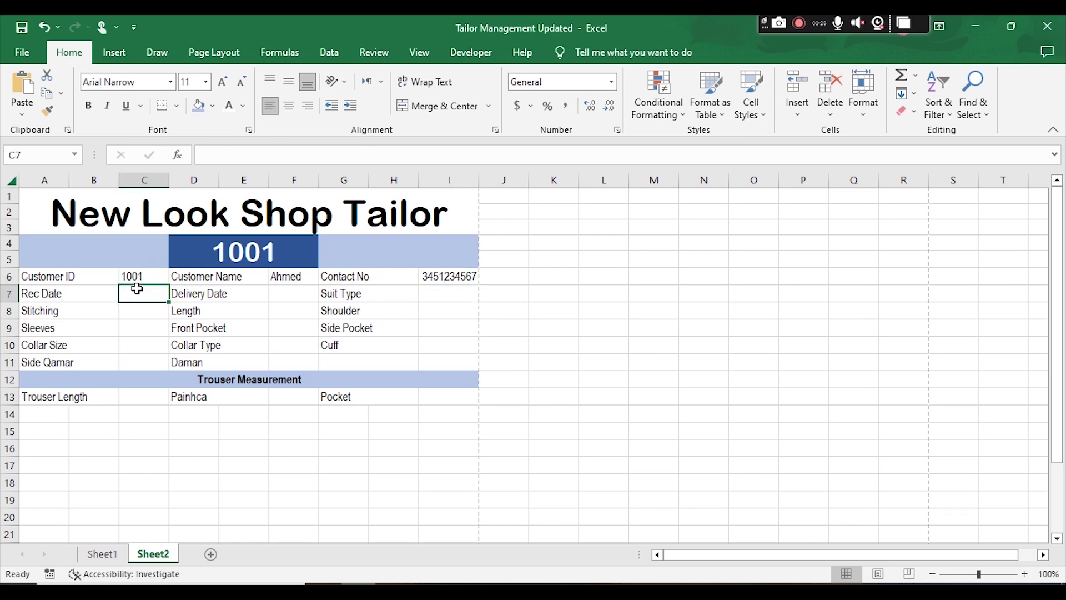
left_click(262, 157)
key("ctrl+v")
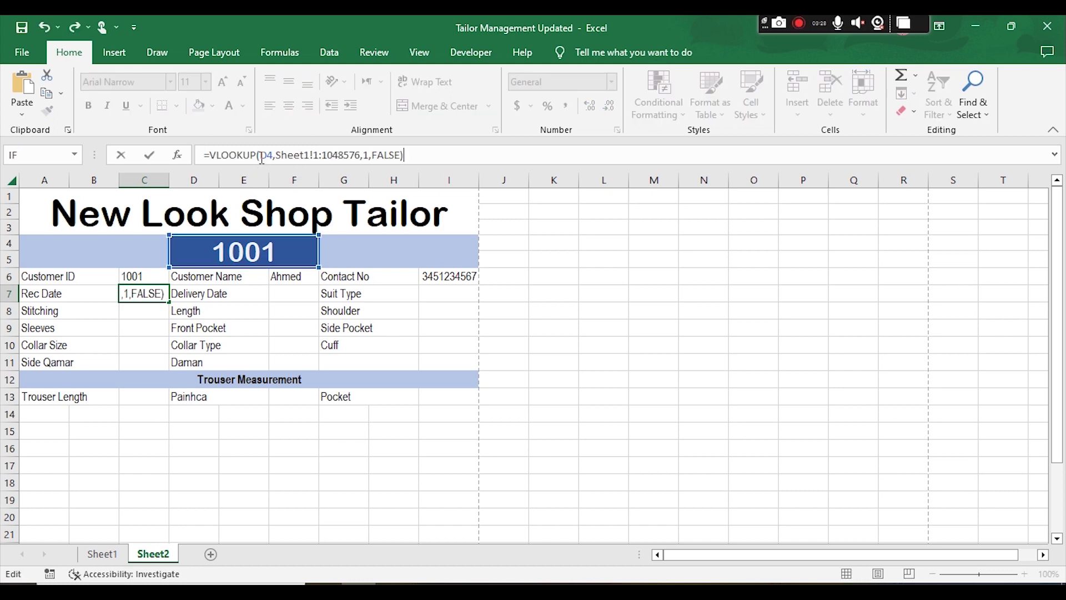
key("Left")
key("Left")
key("Left")
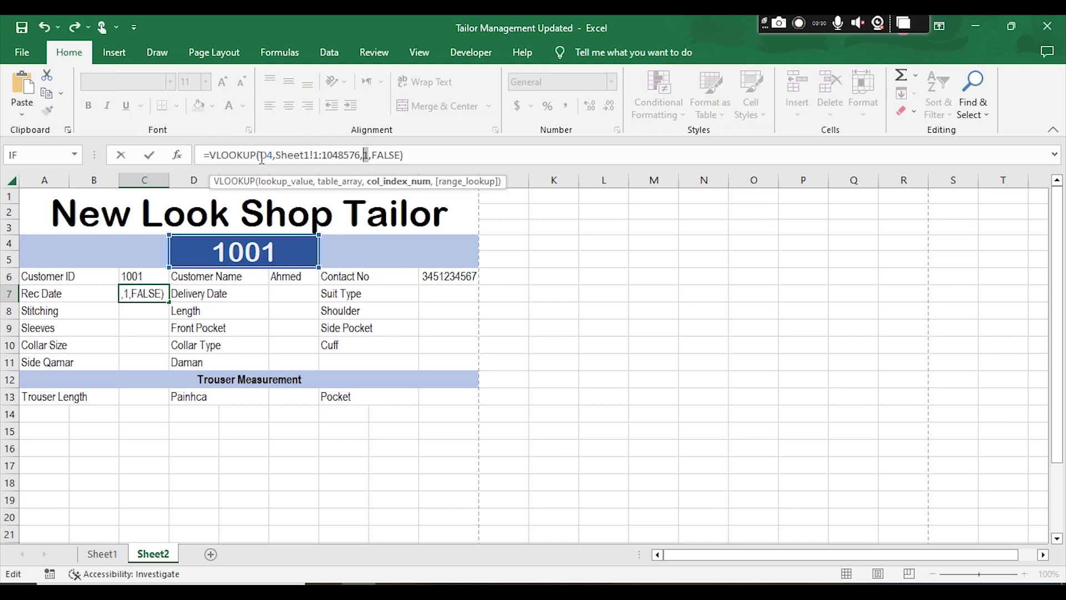
type("2")
key("Return")
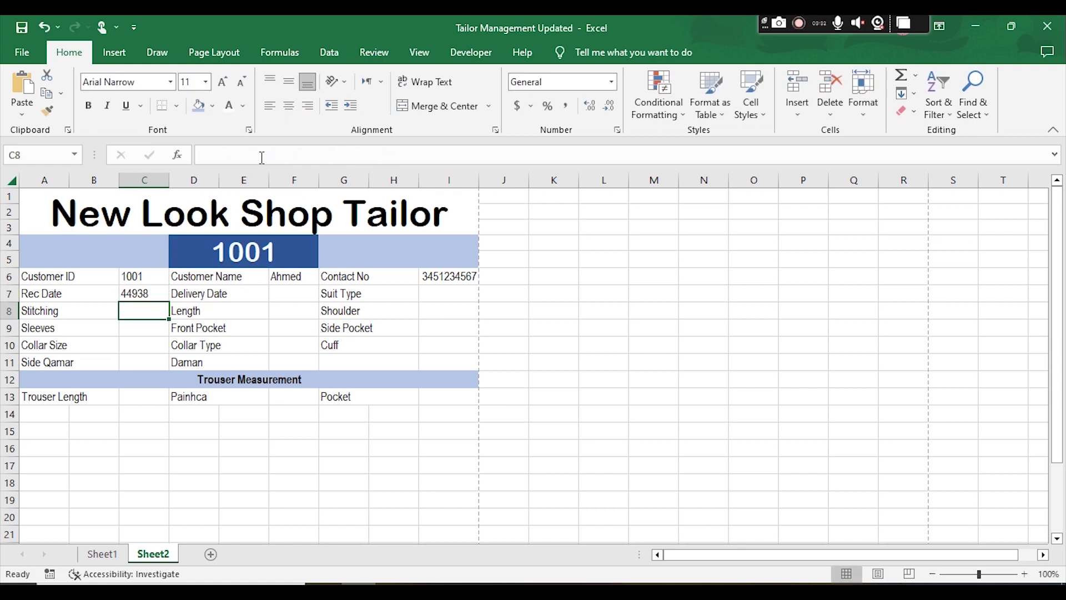
left_click(133, 298)
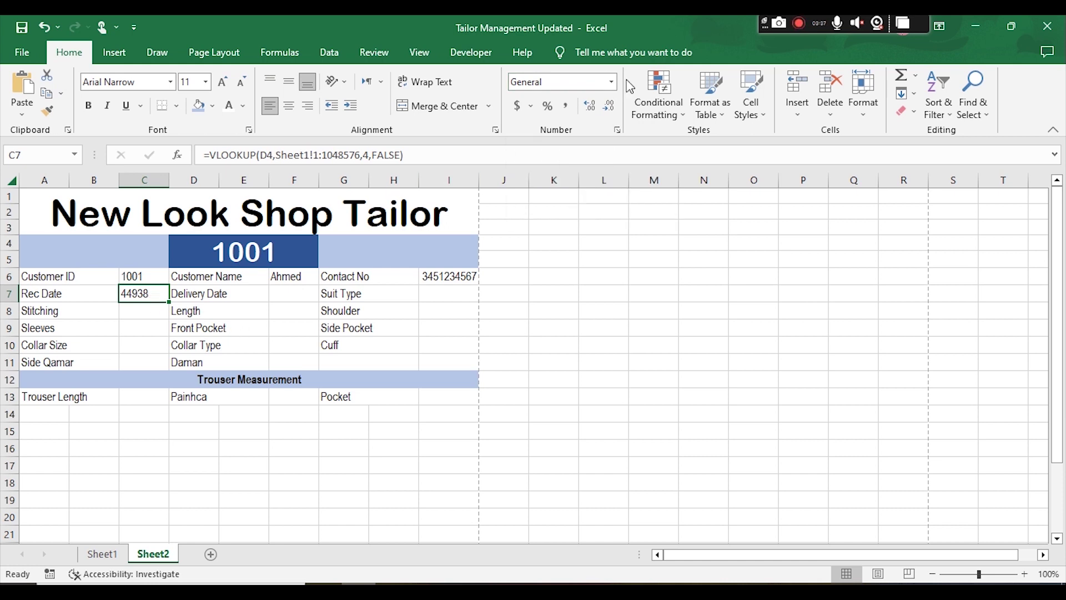
left_click(610, 82)
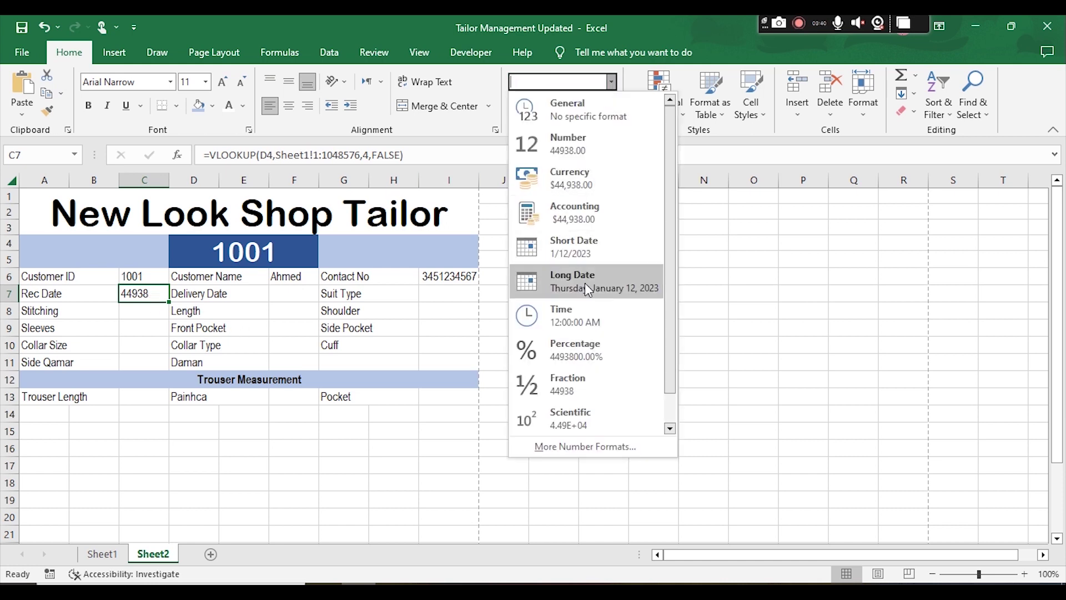
- Format Rec Date as Short Date (1/12/2023) and fill Delivery Date F7 with a column-5 lookup showing 1/20/2023
left_click(585, 258)
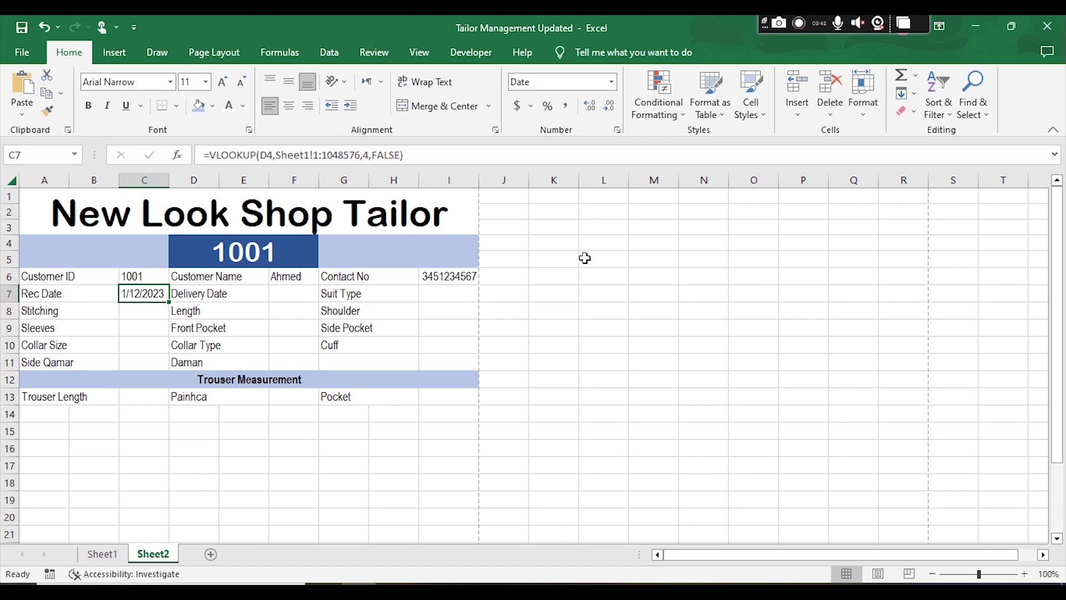
left_click(287, 295)
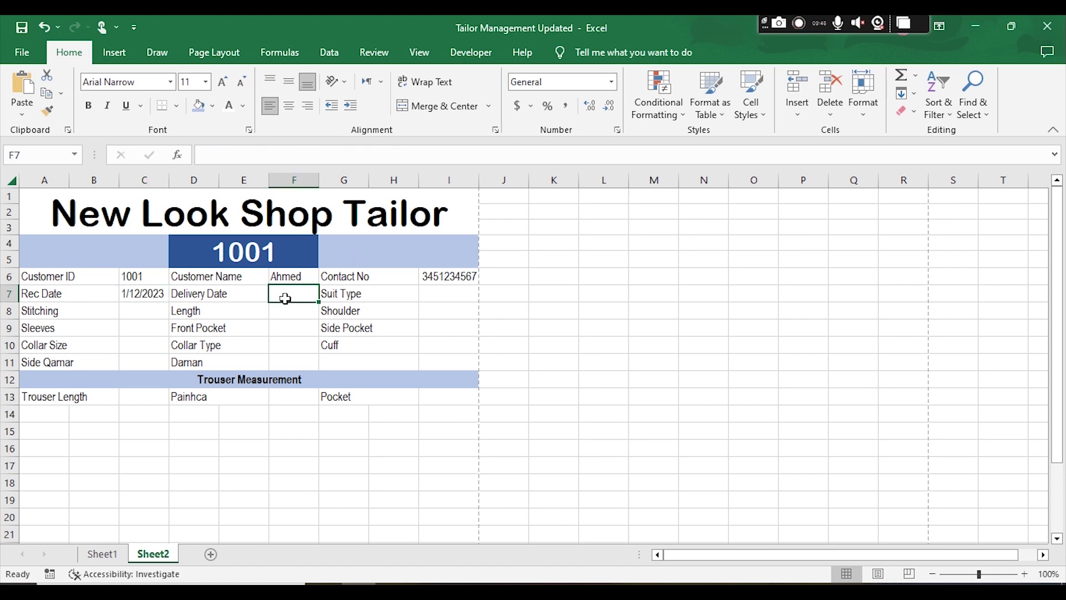
left_click(347, 160)
type("=VLOOKUP(D4,Sheet1!1:1048576,1,FALSE)")
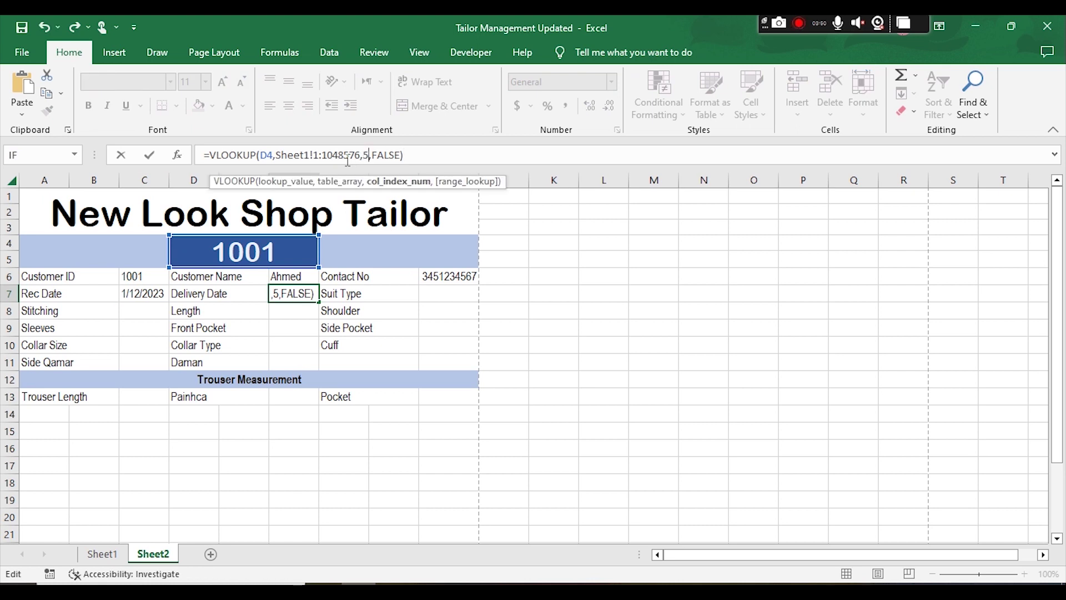
key("Return")
left_click(315, 295)
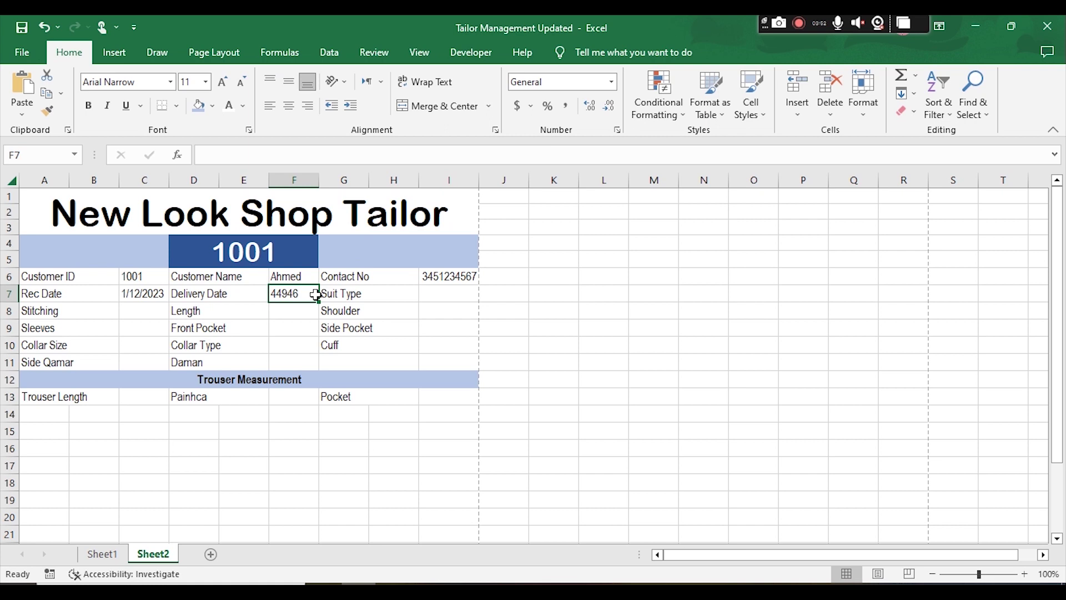
left_click(611, 84)
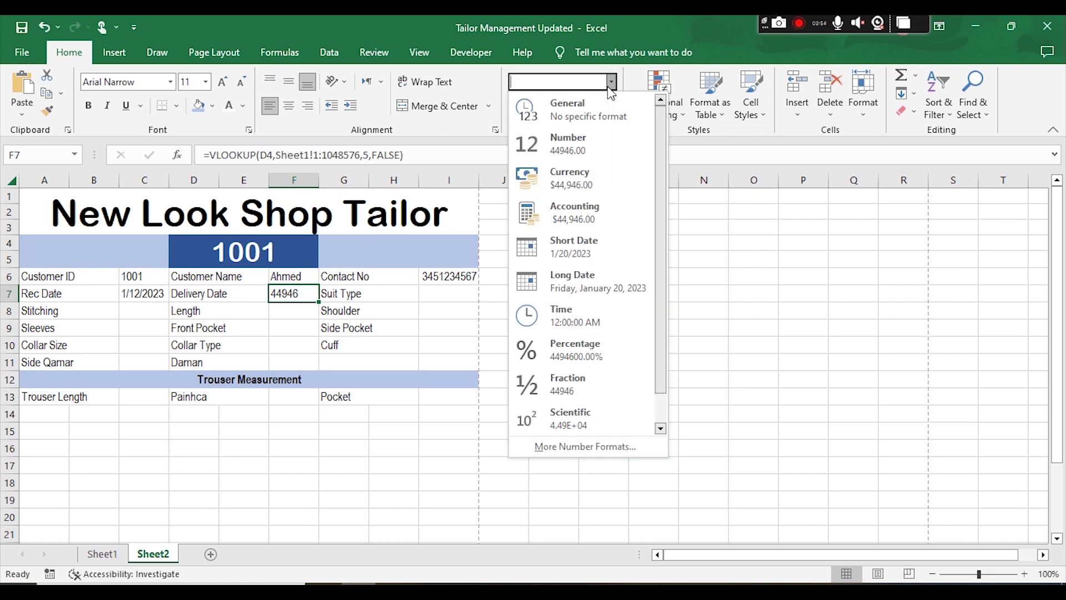
left_click(581, 245)
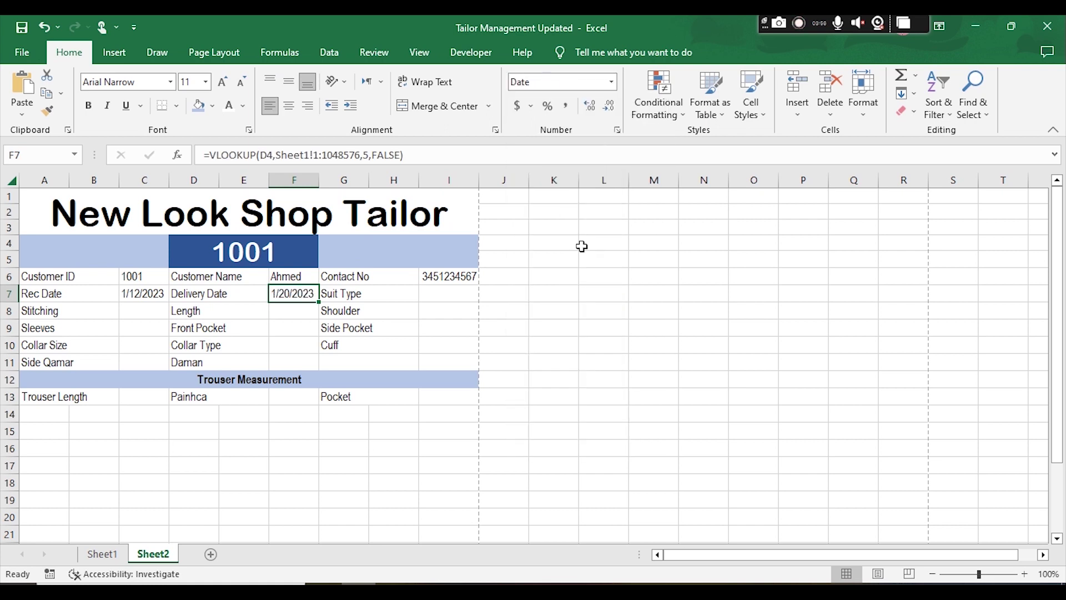
- Paste the lookup formula into the Suit Type cell I7
left_click(463, 290)
type("=VLOOKUP(D4,Sheet1!1:1048576,1,FALSE)")
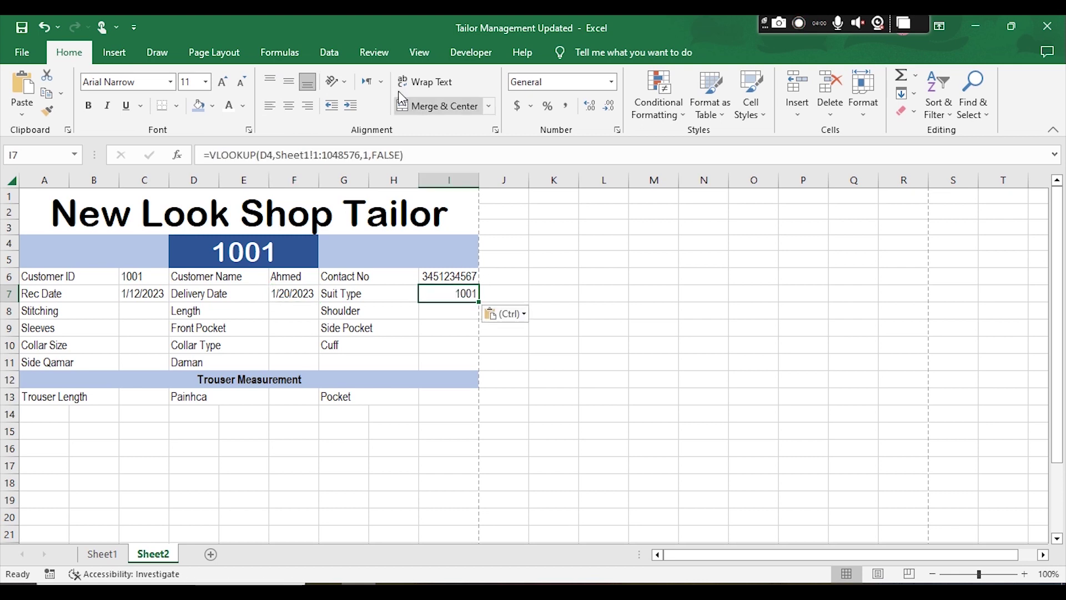
left_click(432, 154)
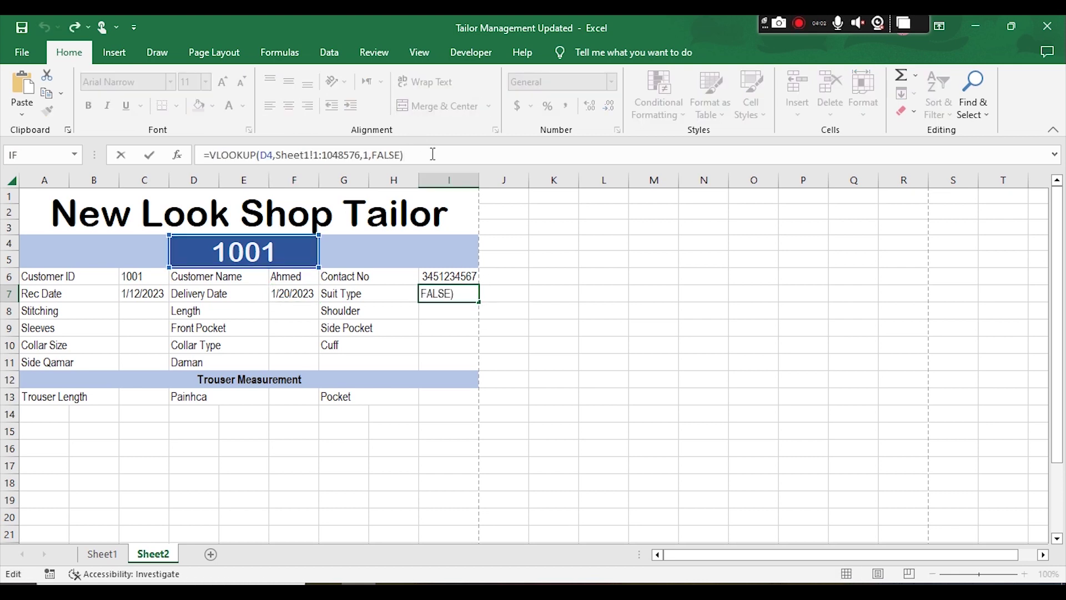
- Finish the Suit Type lookup in I7 (Kurta) and add the Stitching lookup in C8 (Single)
key("Left")
key("Left")
key("Left")
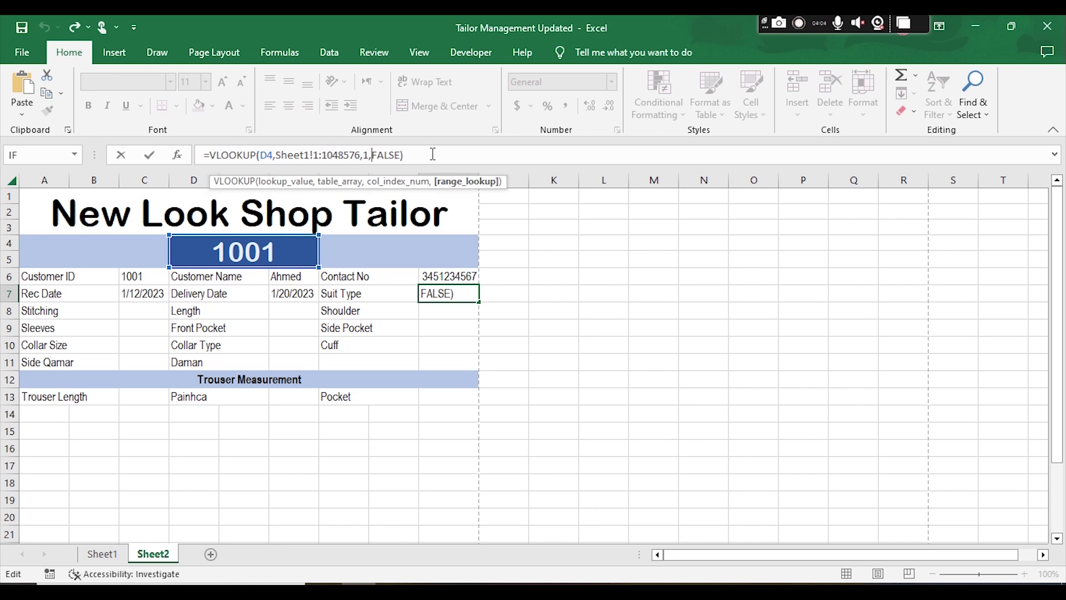
key("Return")
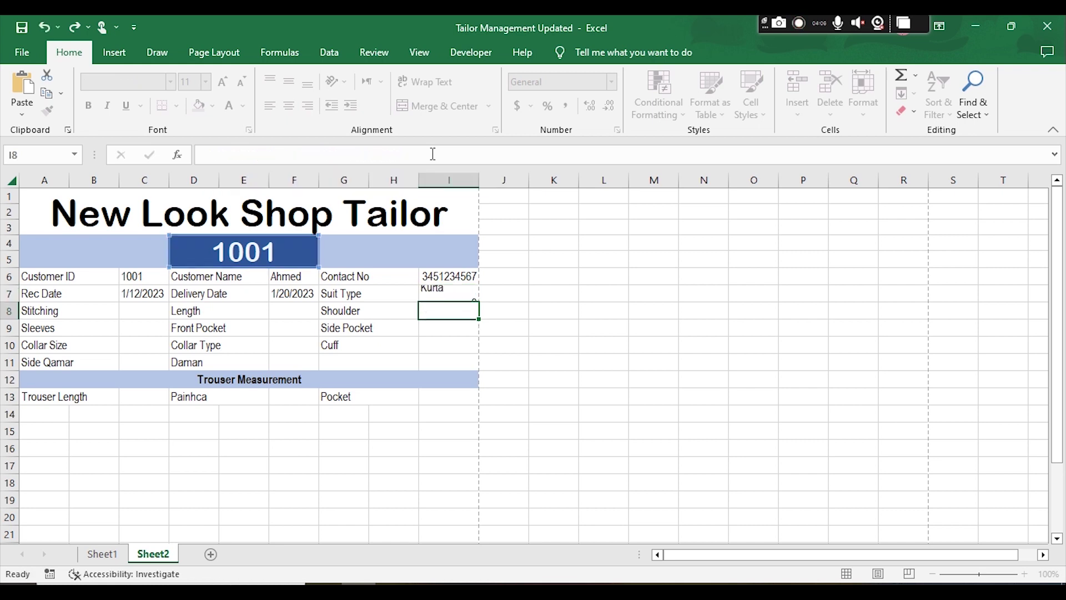
left_click(157, 310)
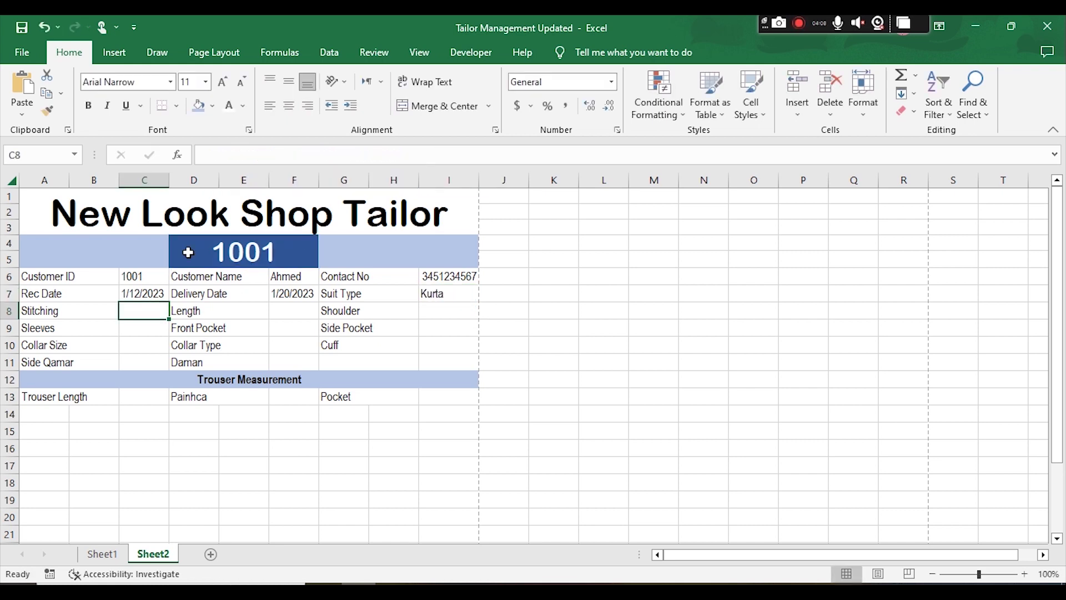
left_click(222, 161)
type("=VLOOKUP(D4,Sheet1!1:1048576,1,FALSE)")
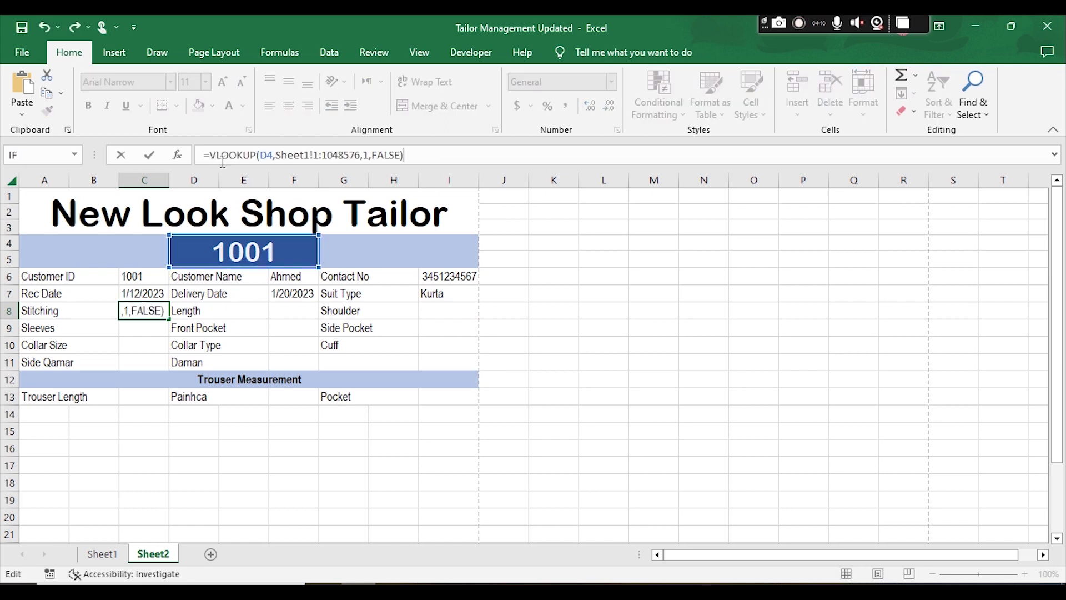
key("Left")
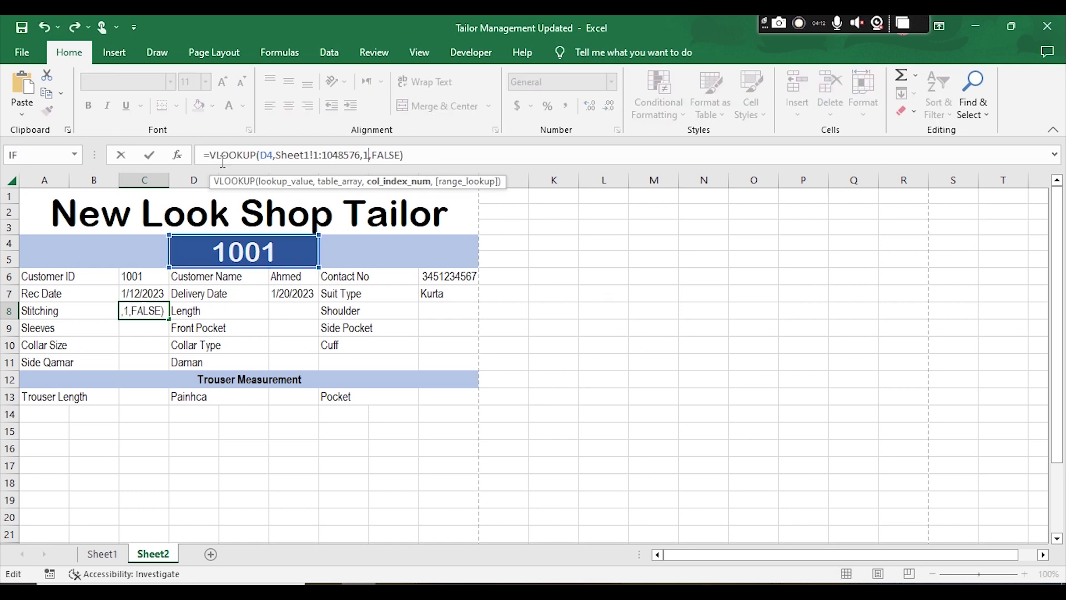
key("Return")
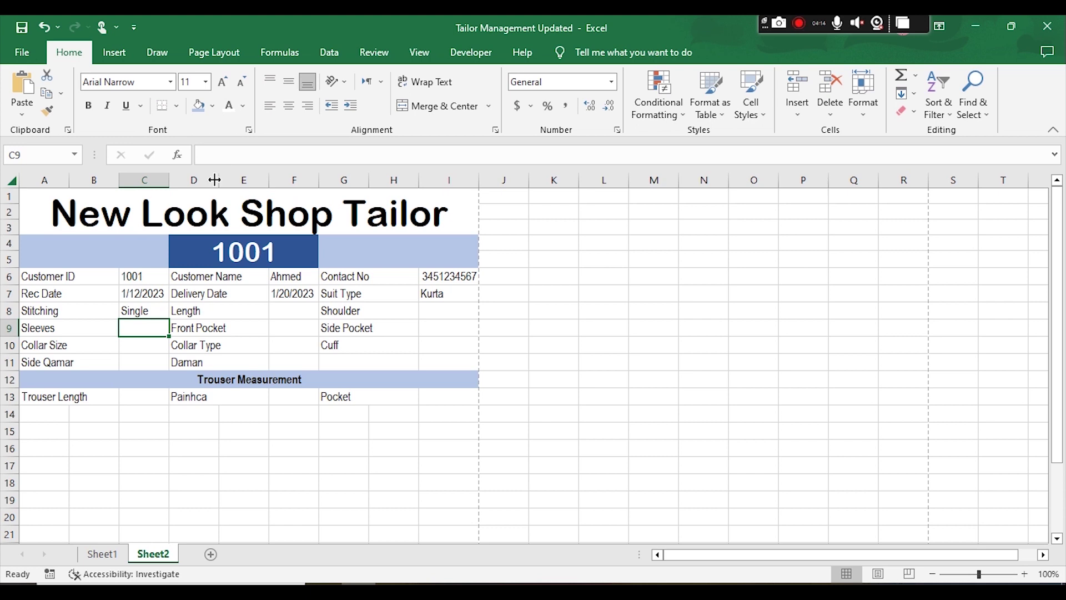
- Fill the Length cell F8 with a column-8 lookup returning 41
left_click(299, 315)
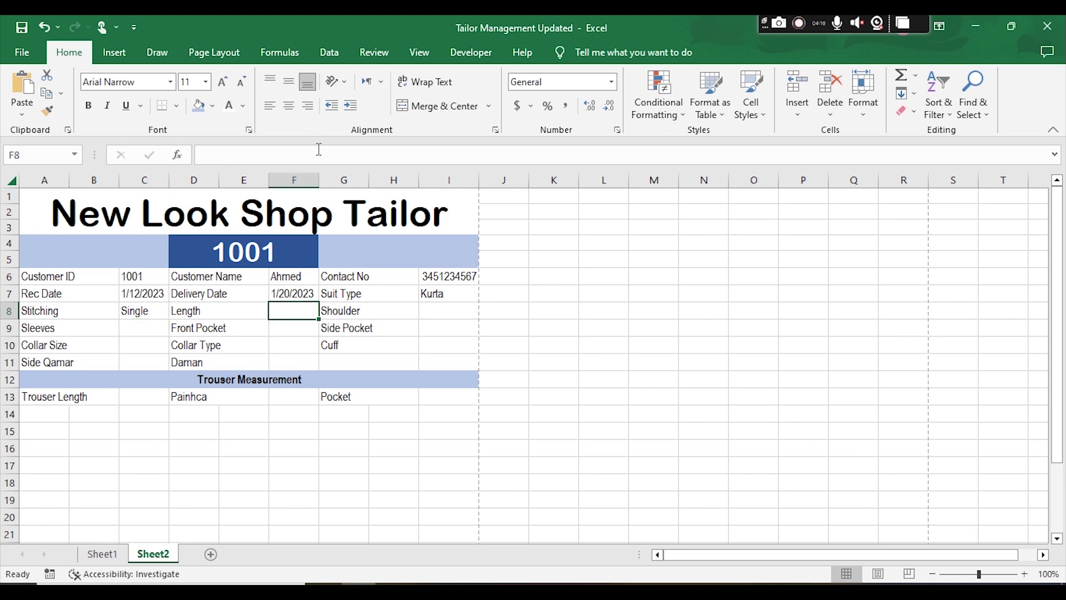
left_click(319, 154)
type("=VLOOKUP(D4,Sheet1!1:1048576,1,FALSE)")
key("Left")
key("Left")
key("Left")
key("Left")
key("shift+Left")
type("8")
key("Return")
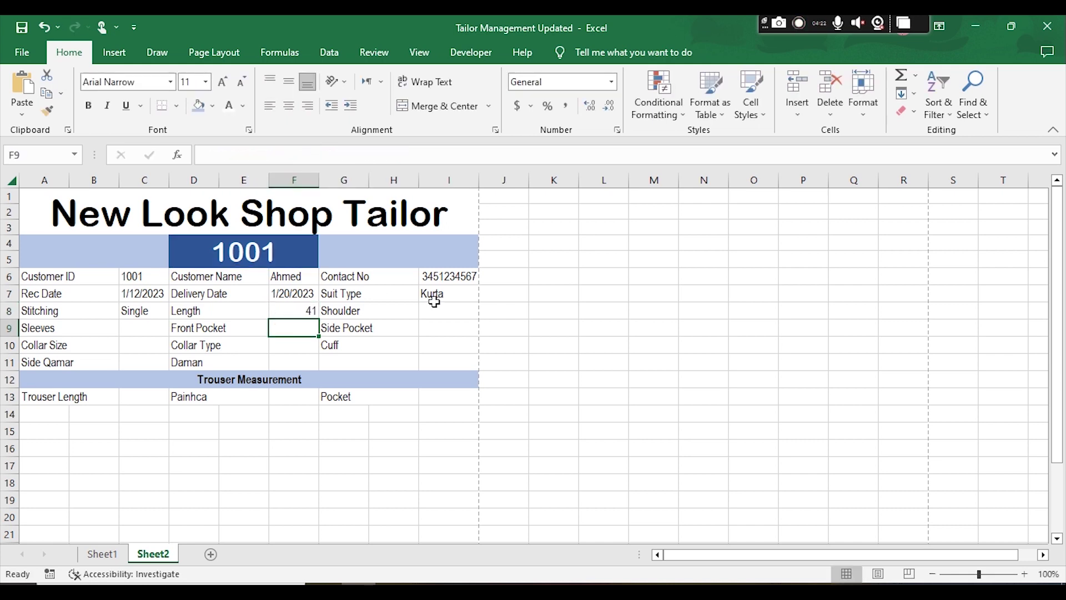
- Fill the Shoulder cell I8 with a column-9 lookup returning 14
left_click(434, 304)
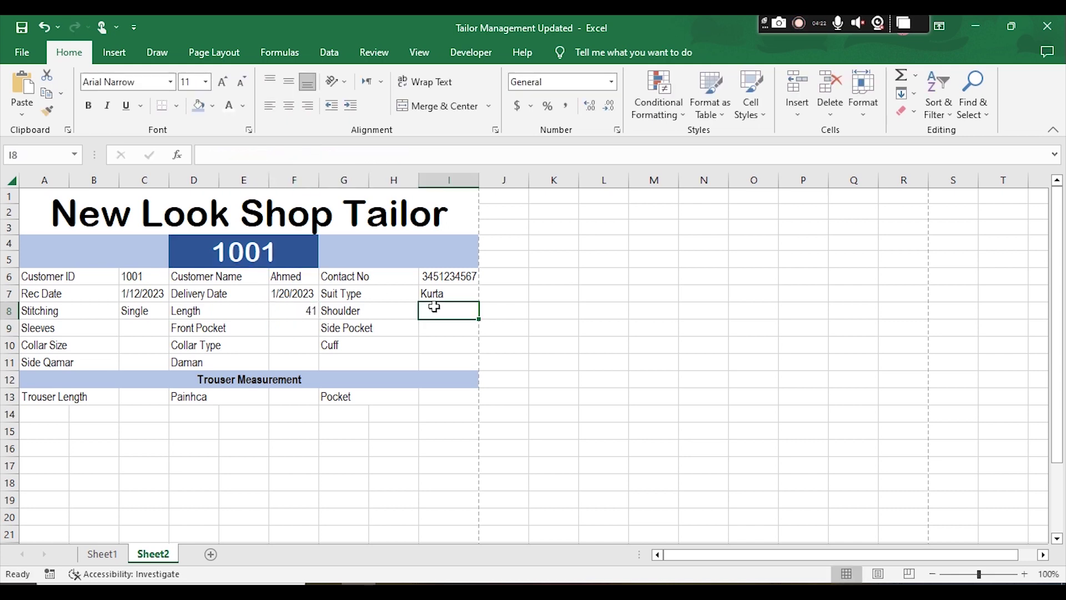
left_click(330, 155)
type("=VLOOKUP(D4,Sheet1!1:1048576,1,FALSE)")
key("Left")
key("Left")
key("Left")
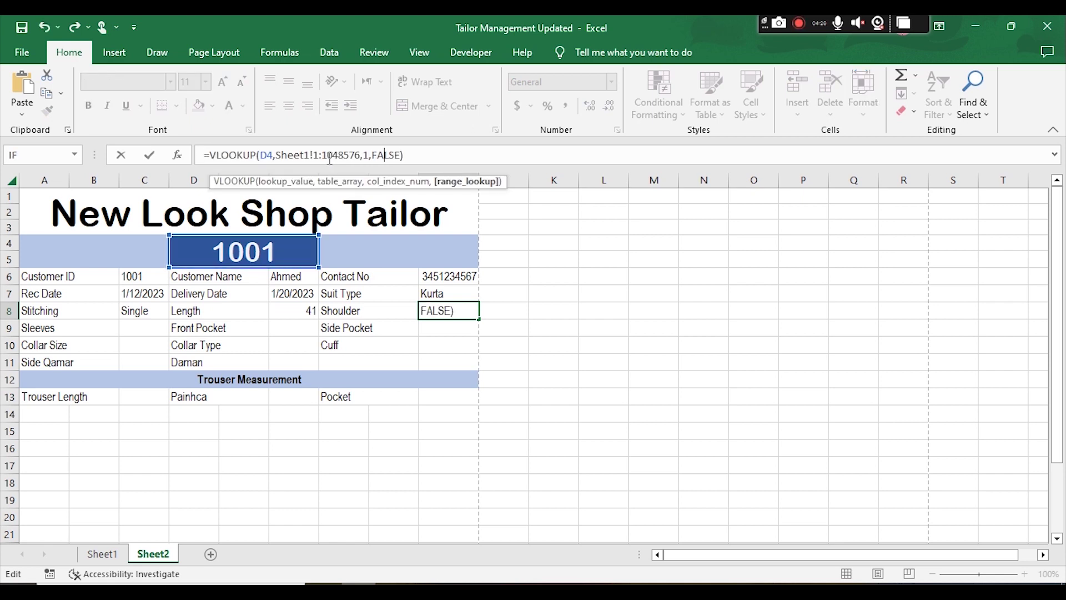
key("shift+Left")
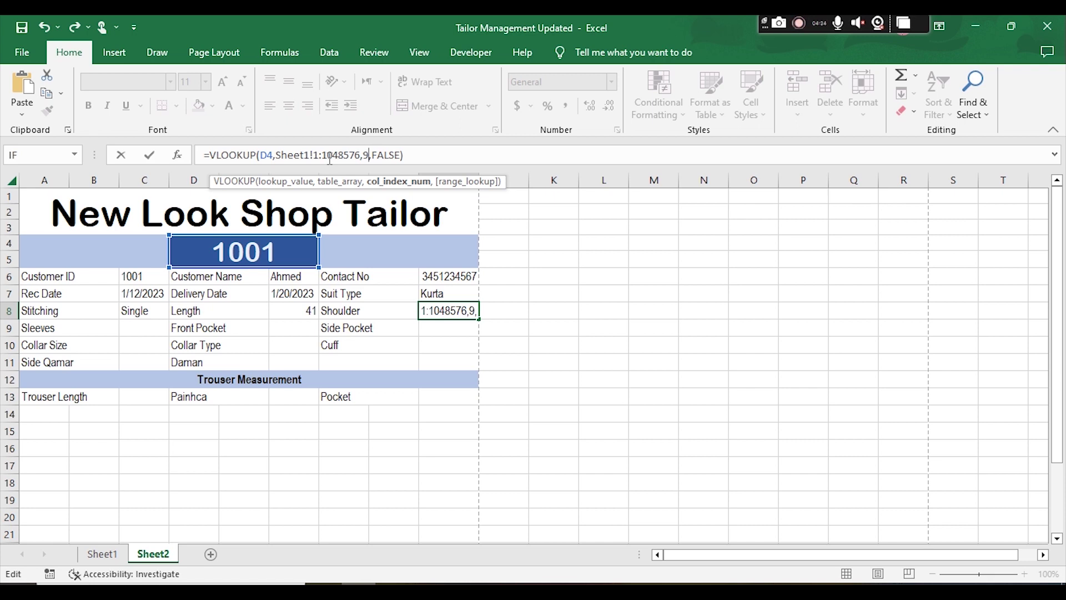
key("Return")
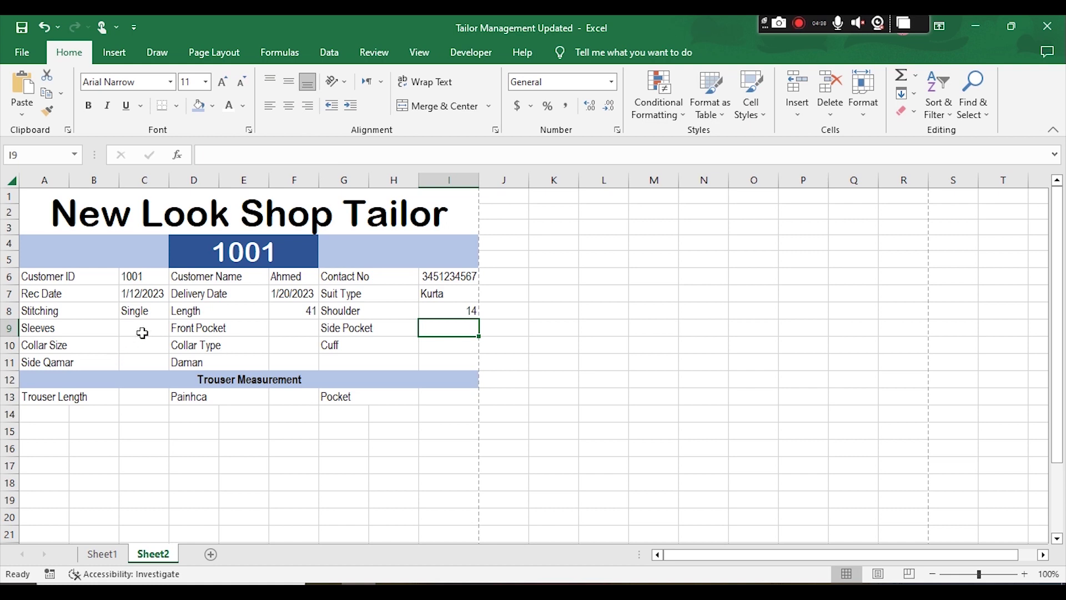
left_click(143, 328)
- Fill Sleeves (column 12, showing 12) and Front Pocket (Yes) in row 9 with the pasted VLOOKUP
left_click(279, 158)
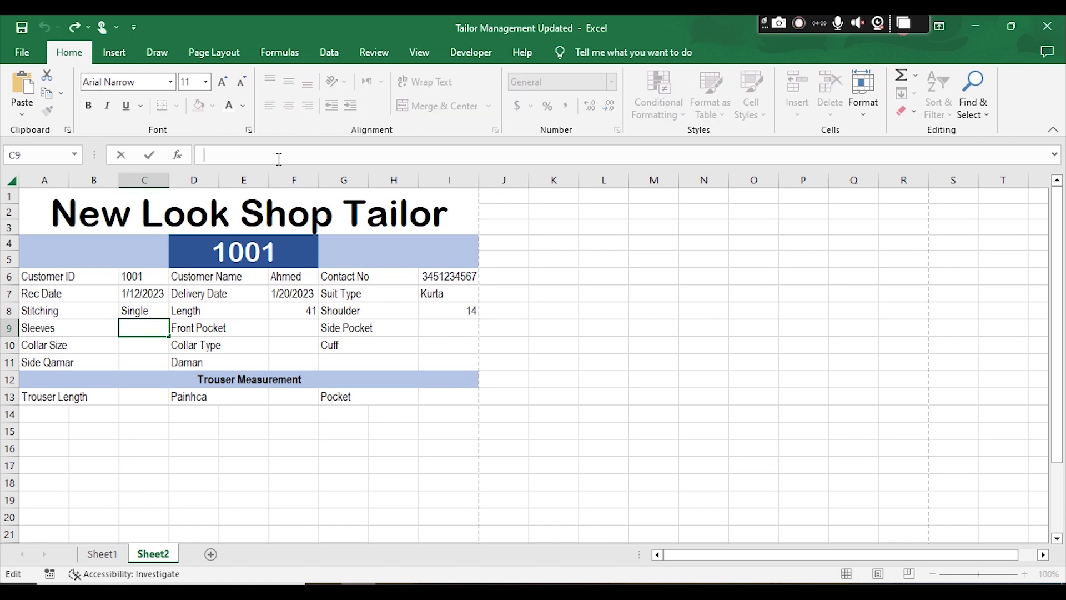
type("=VLOOKUP(D4,Sheet1!1:1048576,1,FALSE)")
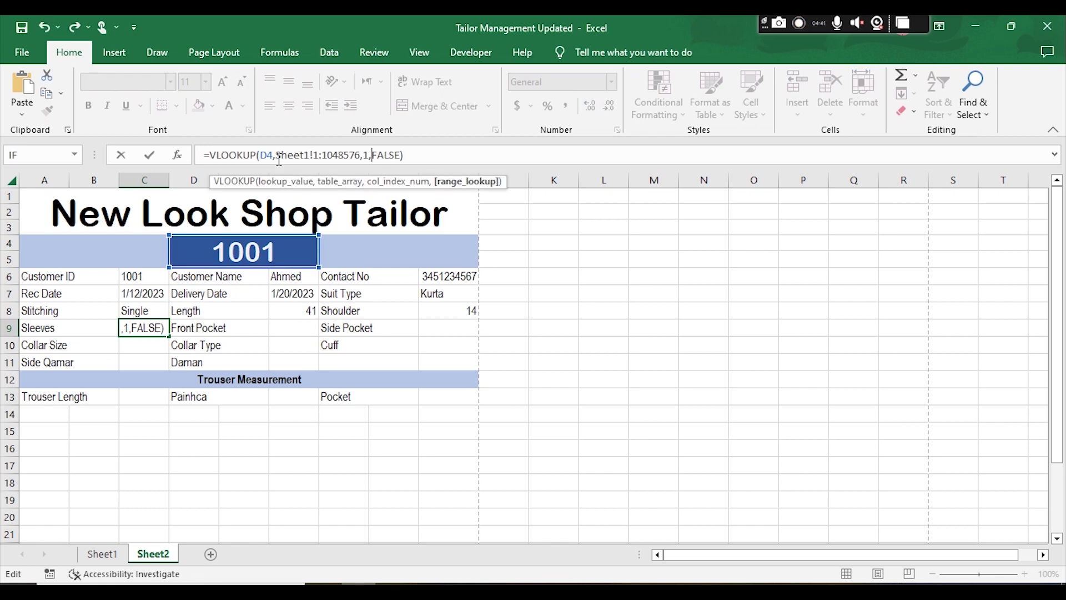
key("Left")
key("shift+Left")
type("12")
key("Return")
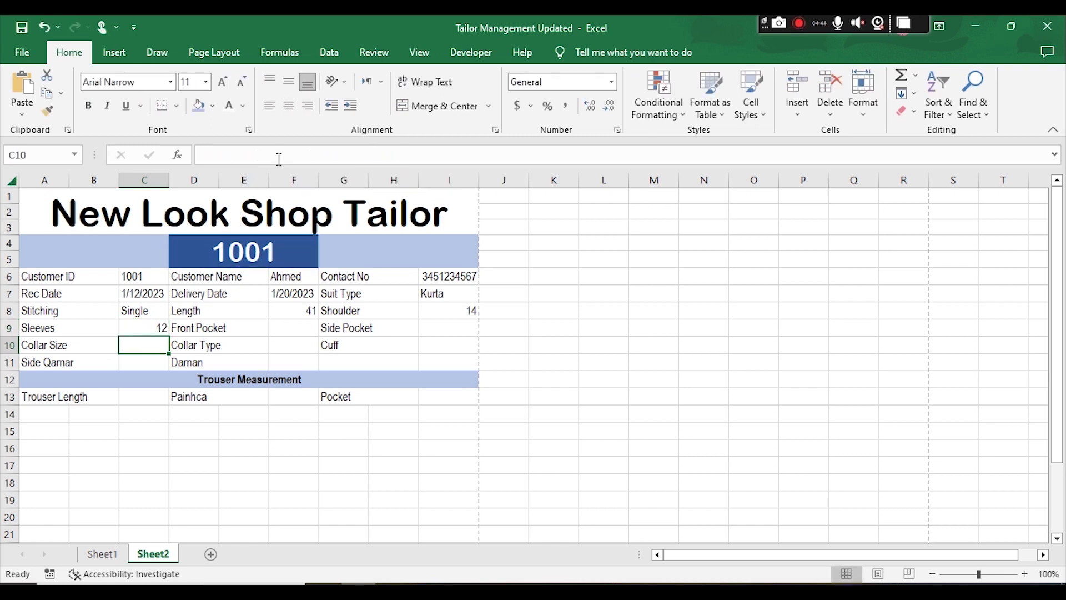
left_click(281, 328)
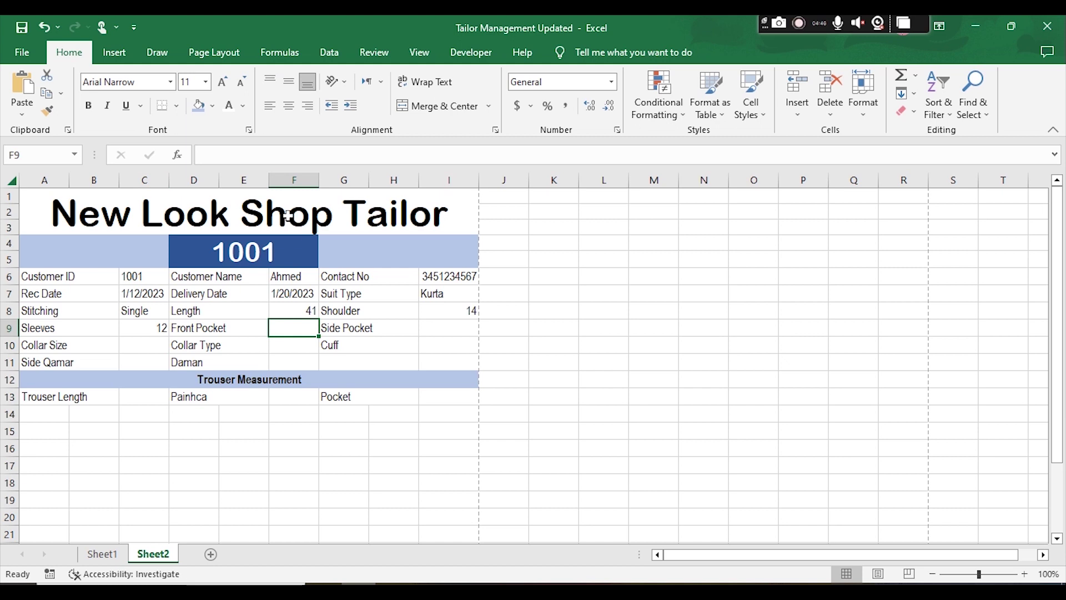
left_click(278, 155)
type("=VLOOKUP(D4,Sheet1!1:1048576,1,FALSE)")
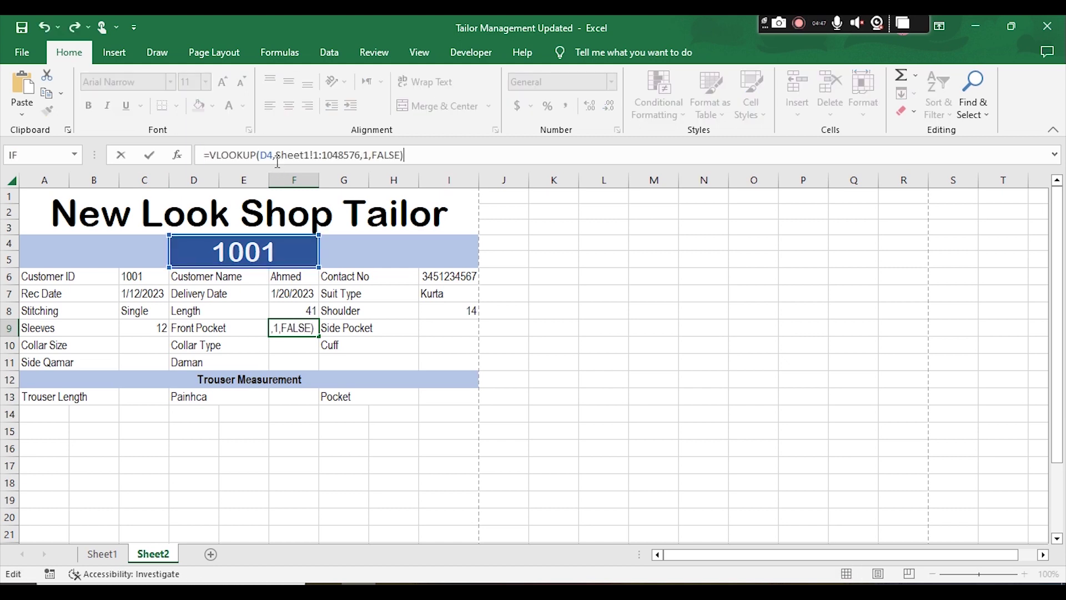
key("Left")
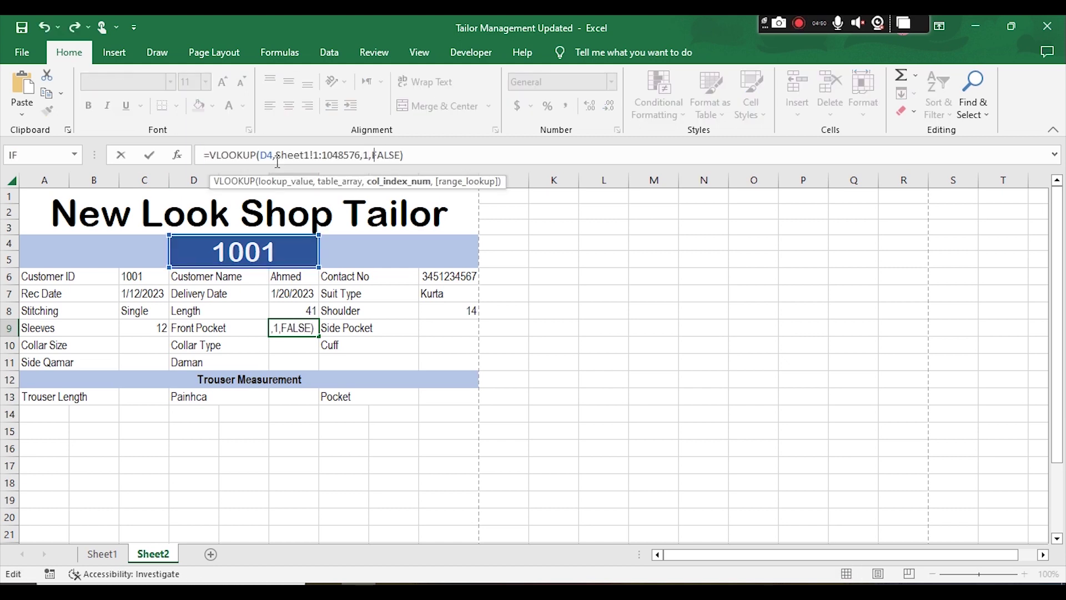
key("Return")
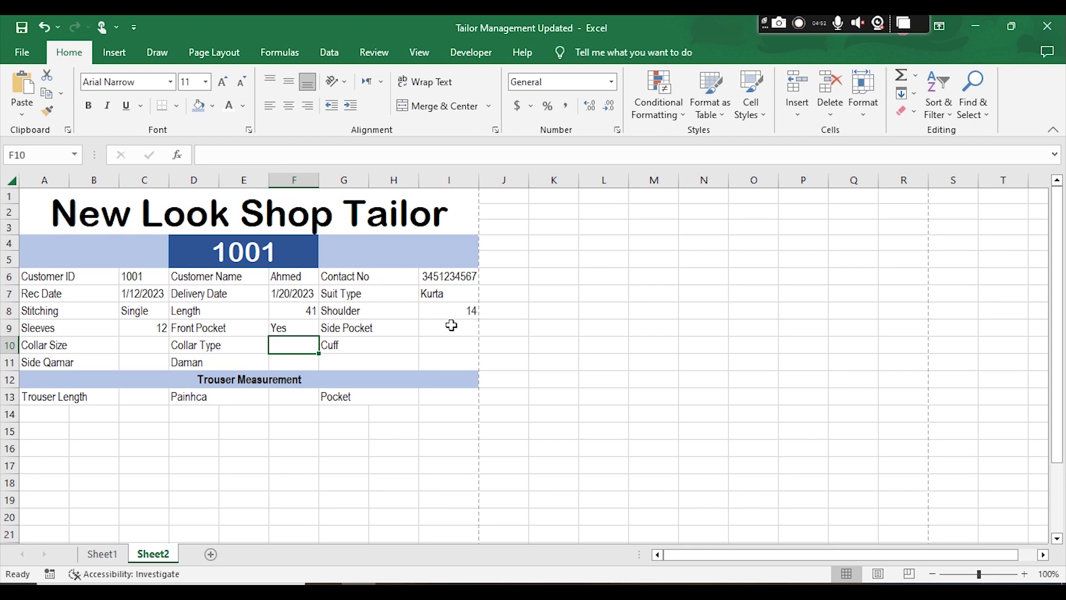
- Fill Side Pocket in I9 with a column-2 VLOOKUP showing 2
left_click(452, 325)
left_click(282, 158)
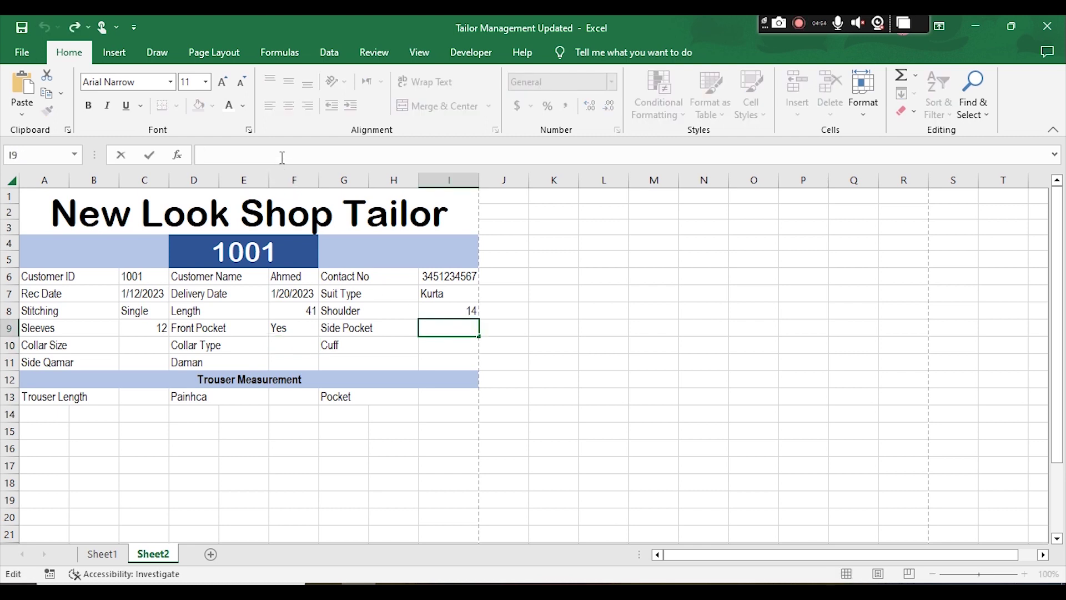
type("=VLOOKUP(D4,Sheet1!1:1048576,1,FALSE)")
key("Left")
key("Left")
key("Left")
key("BackSpace")
type("2")
key("Return")
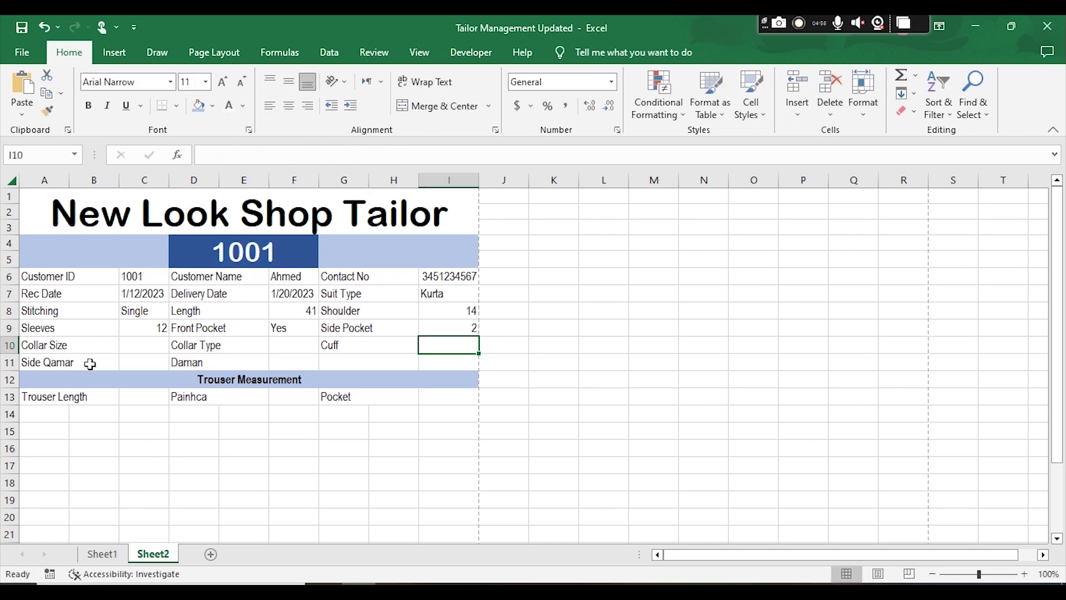
- Fill Collar Size (15) and Collar Type (Sherwani) in row 10 with VLOOKUP formulas
left_click(129, 352)
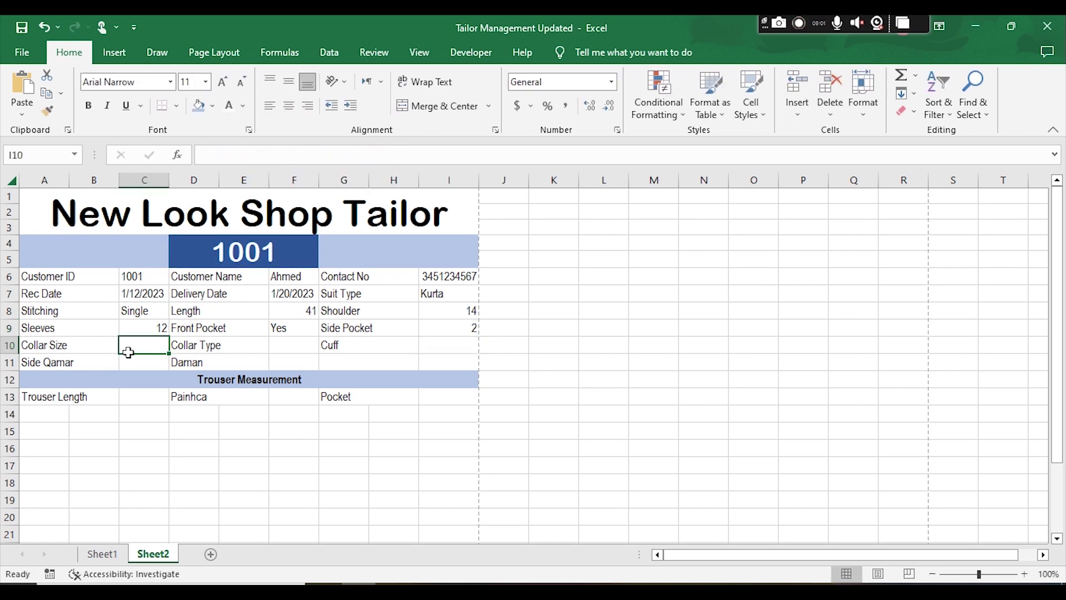
left_click(229, 158)
type("=VLOOKUP(D4,Sheet1!1:1048576,1,FALSE)")
key("Left")
key("Left")
key("Left")
key("Left")
key("Return")
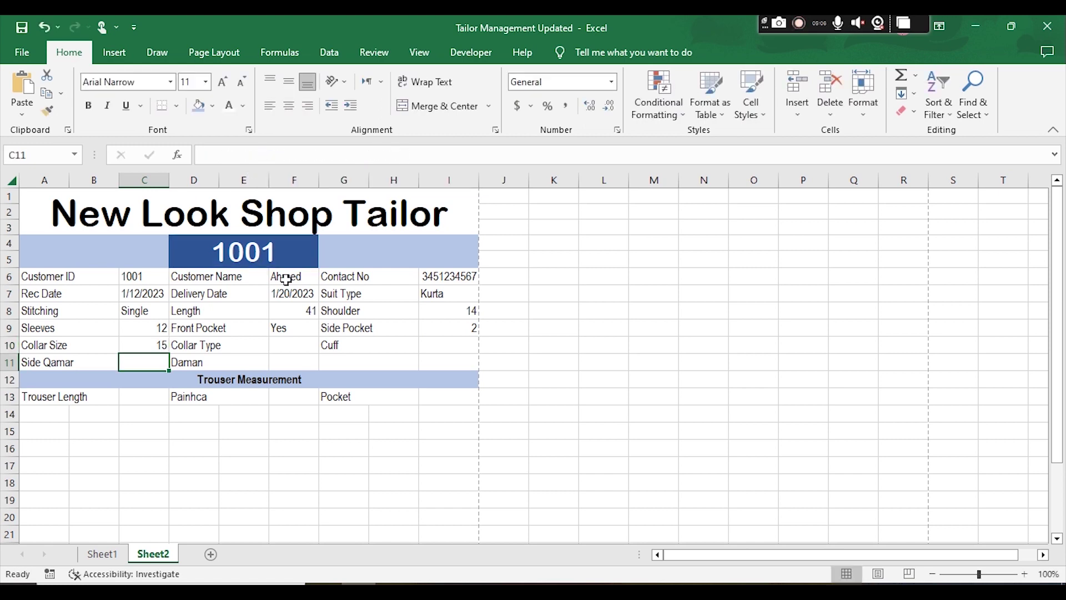
left_click(293, 344)
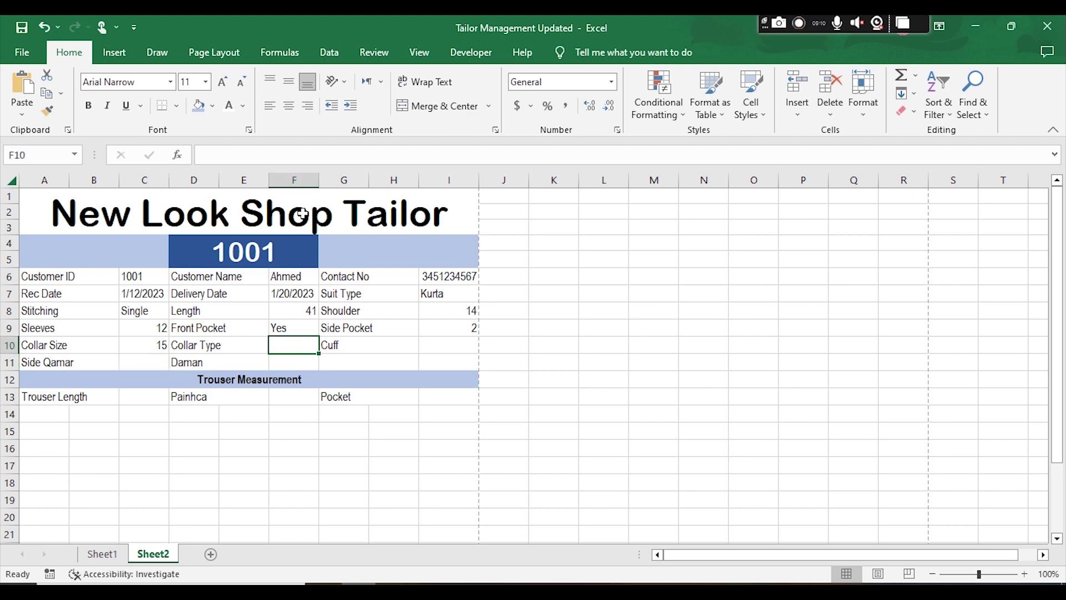
left_click(290, 154)
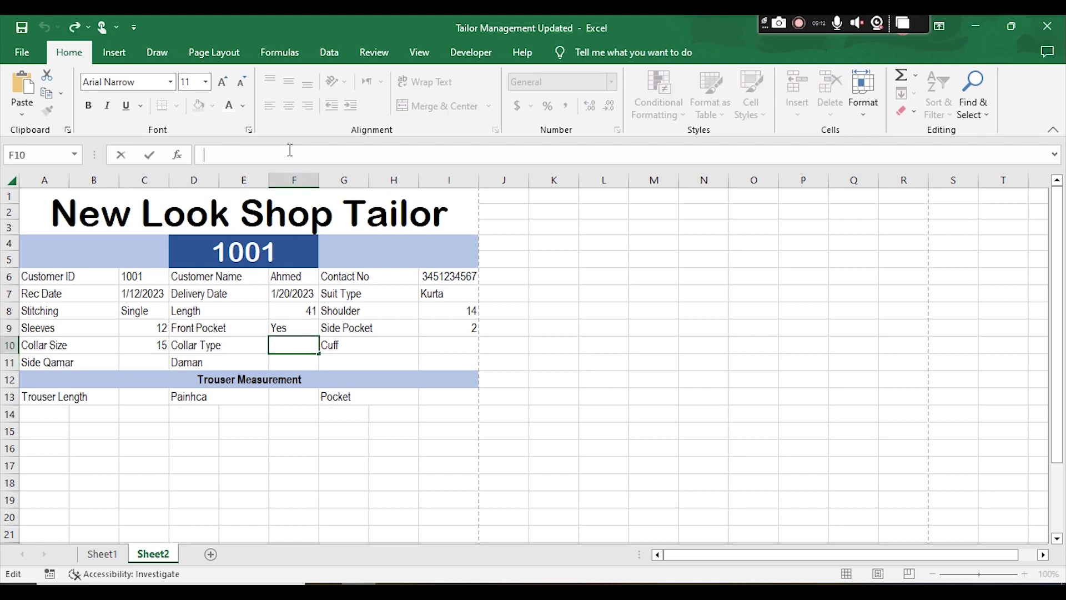
type("=VLOOKUP(D4,Sheet1!1:1048576,1,FALSE)")
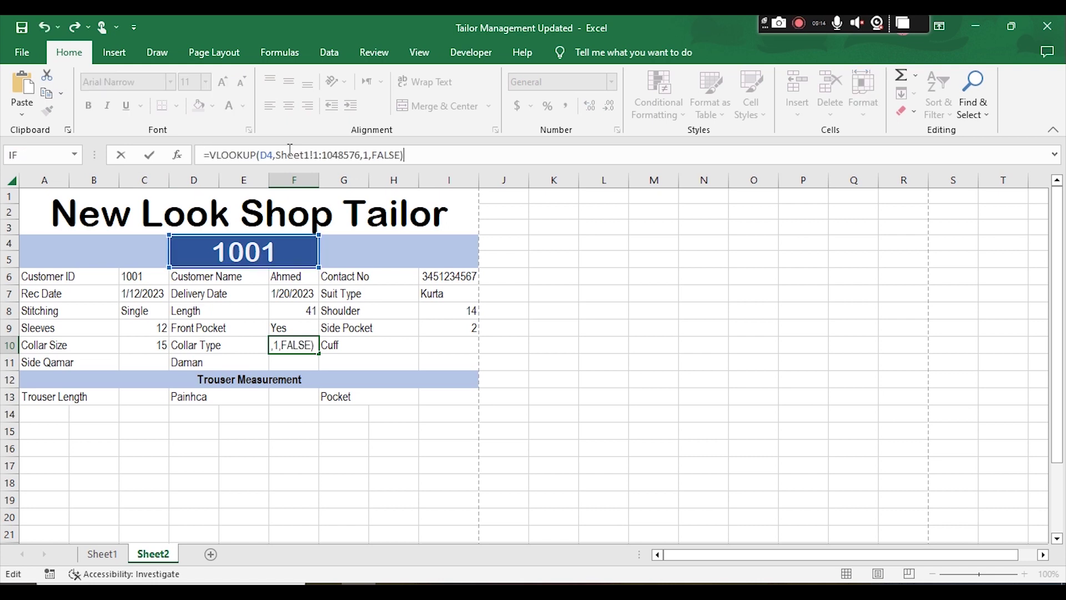
key("Left")
key("Left")
key("Left")
key("Left")
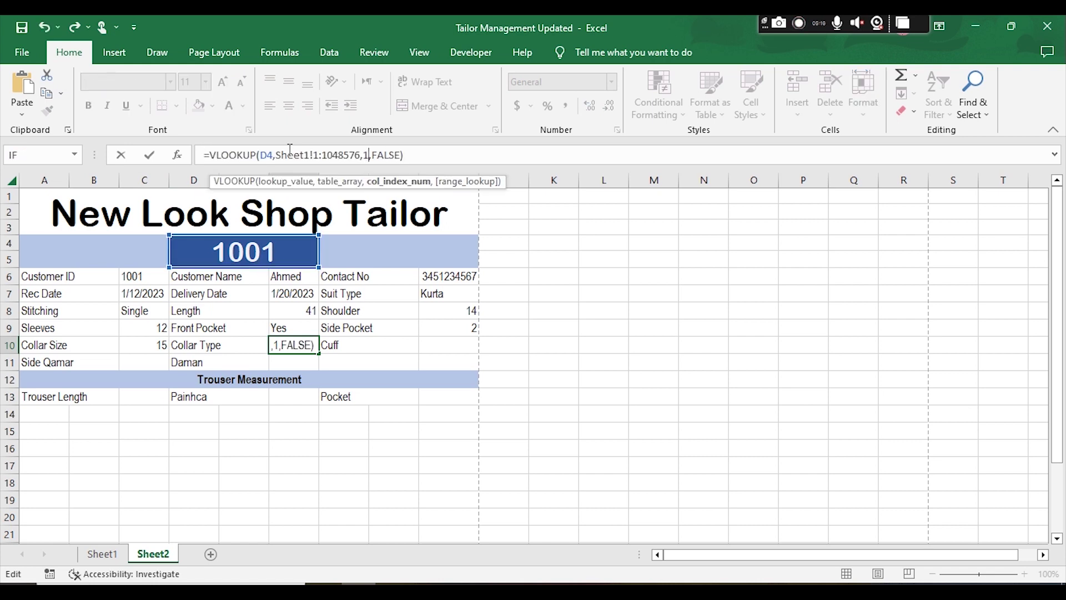
type("4")
key("Return")
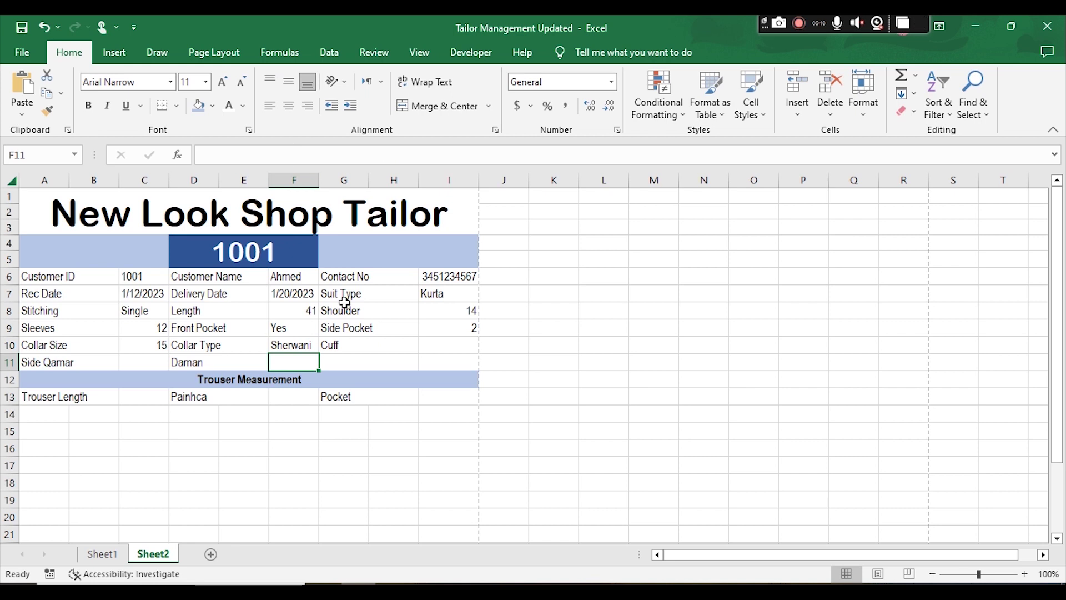
- Fill Cuff (4) and Side Qamar (29) with the pasted lookup formula
left_click(450, 345)
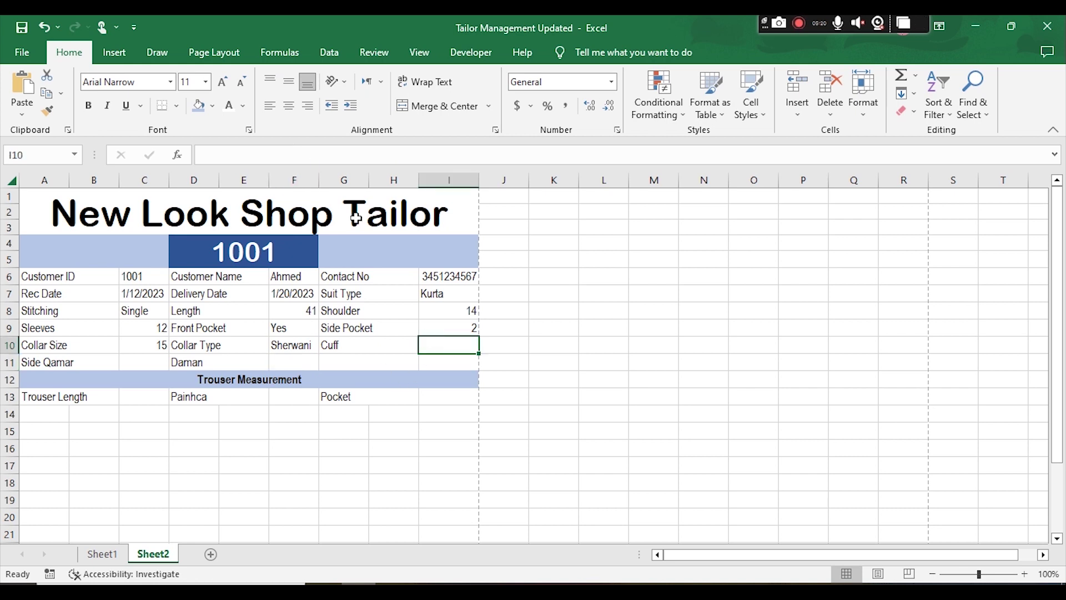
type("=VLOOKUP(D4,Sheet1!1:1048576,1,FALSE)")
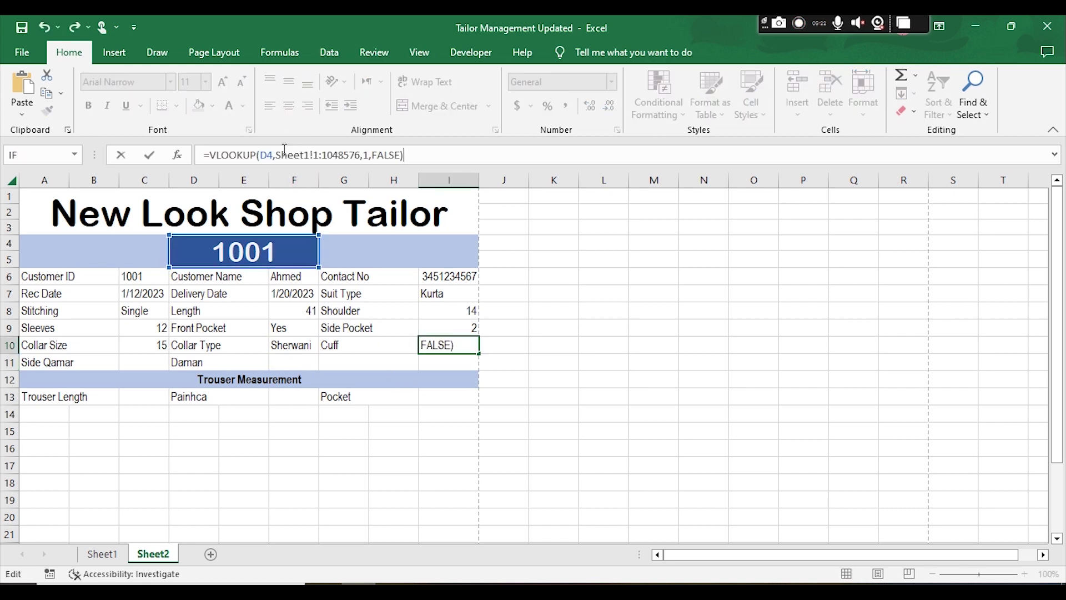
key("Left")
key("Left")
key("Left")
key("Left")
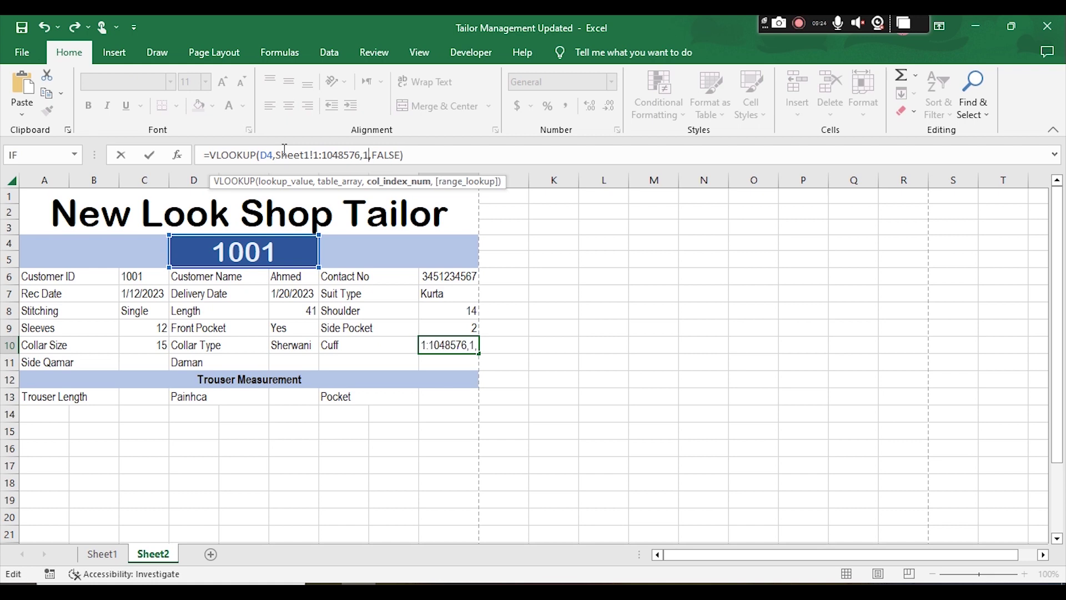
key("Return")
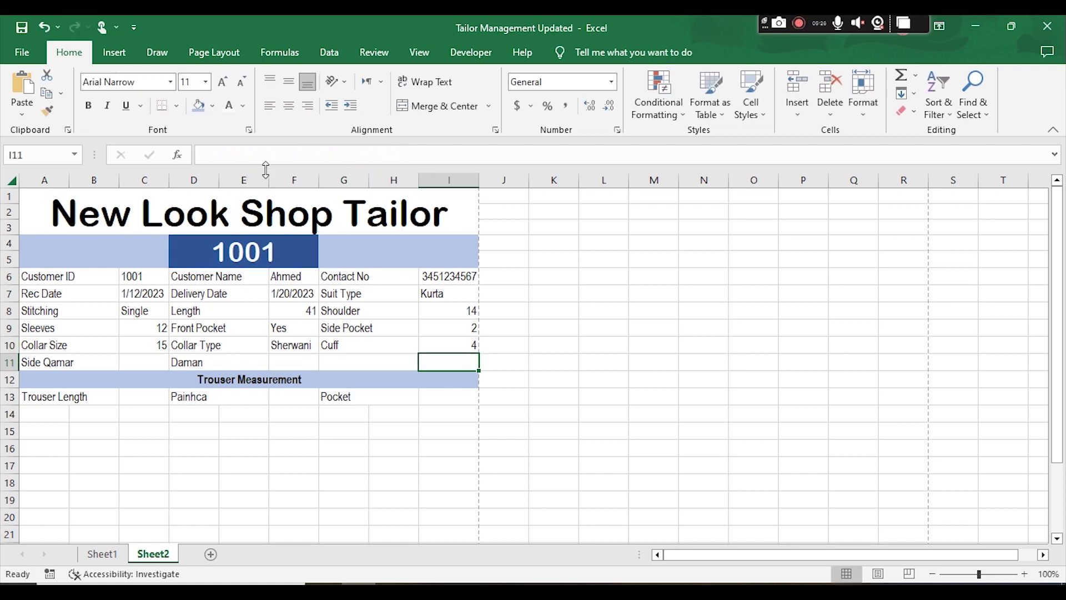
left_click(148, 363)
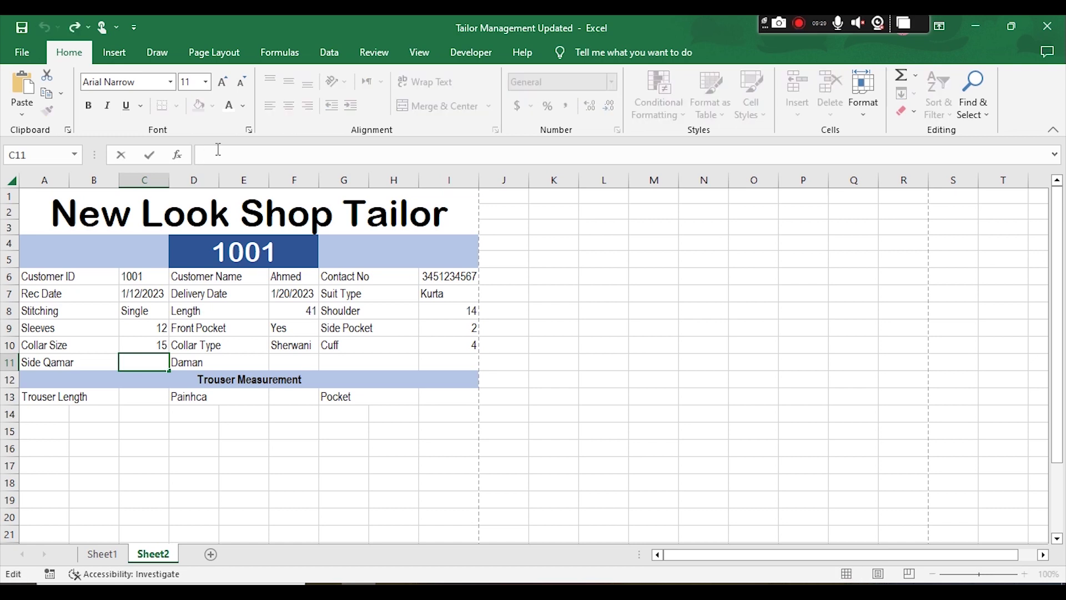
type("=VLOOKUP(D4,Sheet1!1:1048576,1,FALSE)")
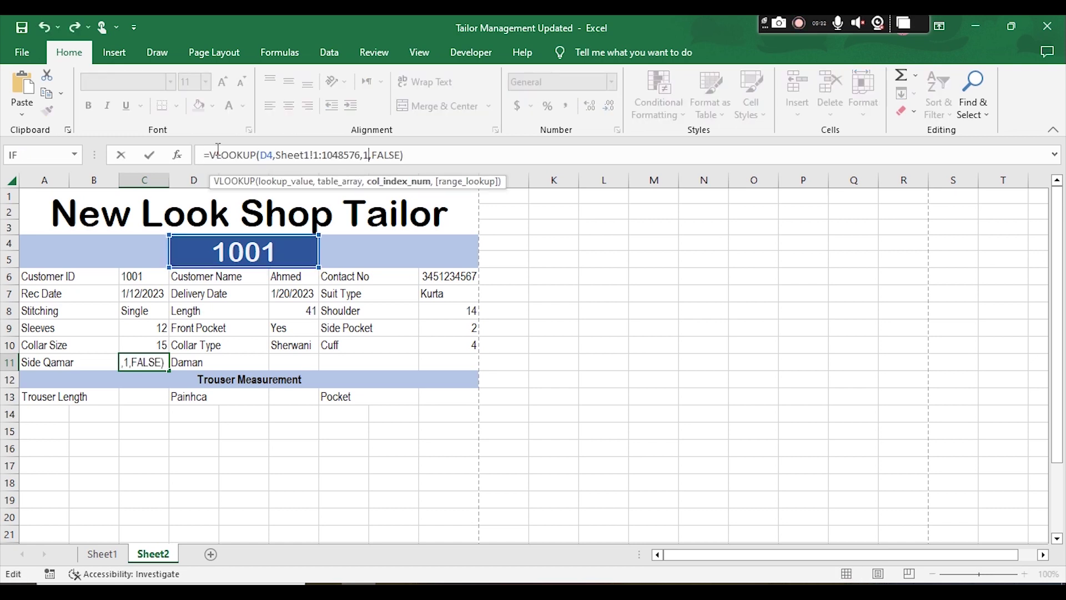
key("Return")
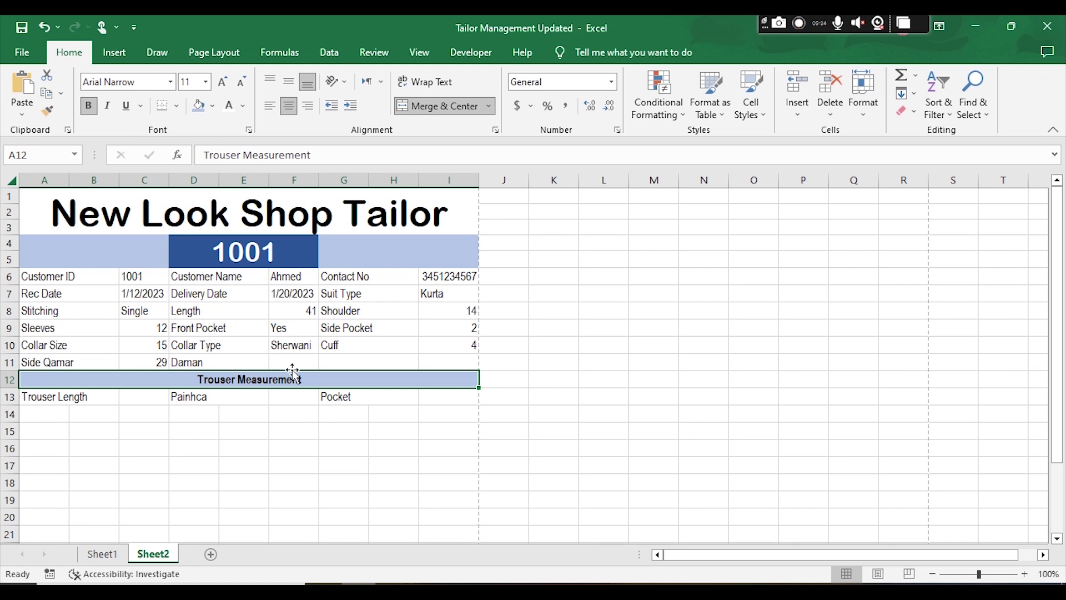
- Fill Daman with a VLOOKUP whose column index is edited, showing 22
left_click(300, 363)
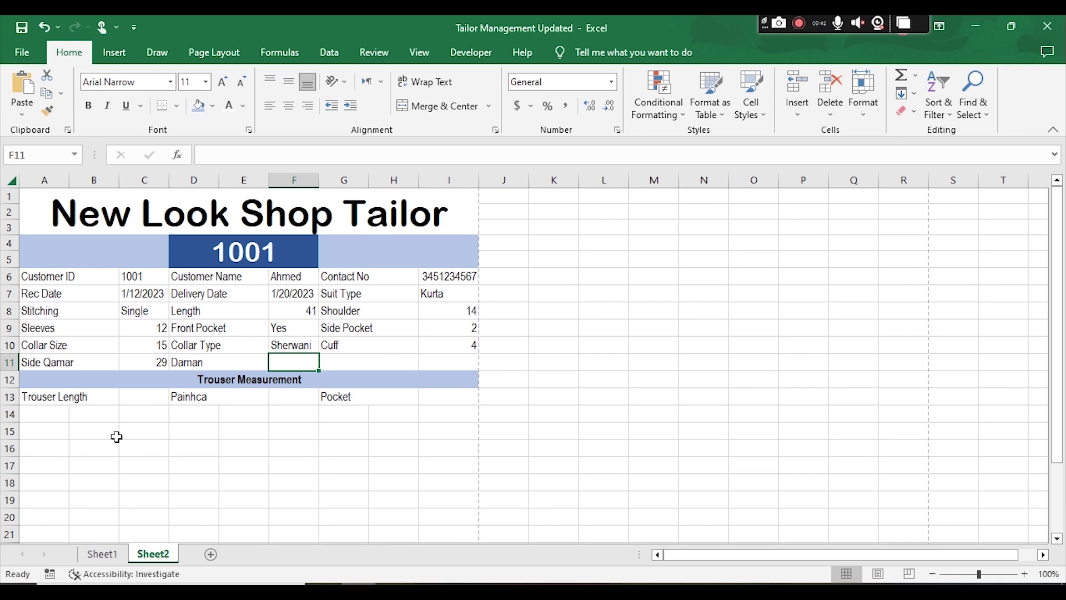
left_click(187, 366)
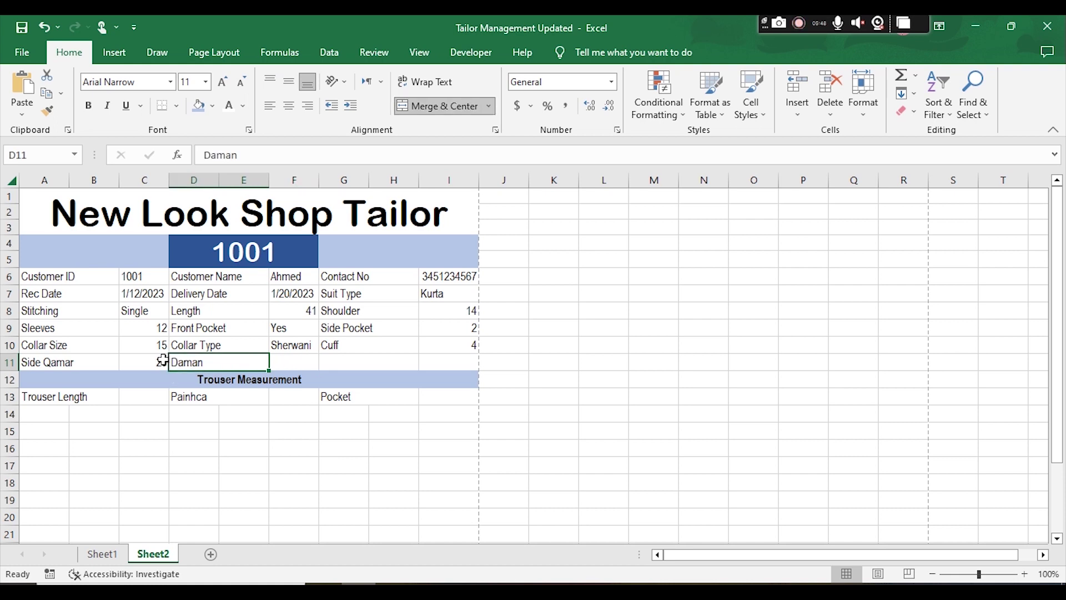
left_click(161, 361)
left_click(278, 362)
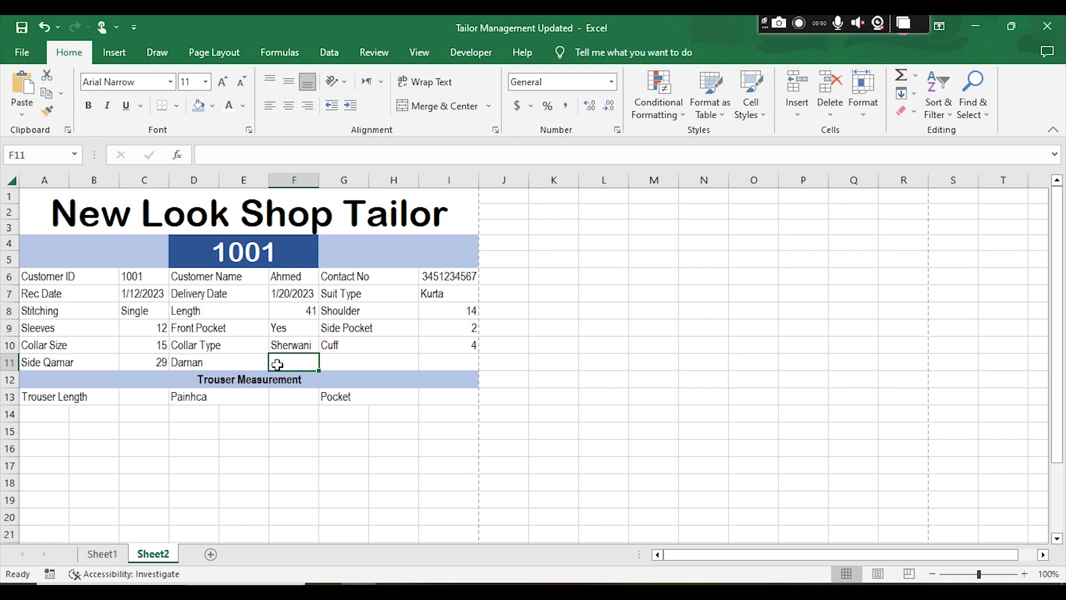
left_click(216, 153)
type("=VLOOKUP(D4,Sheet1!1:1048576,1,FALSE)")
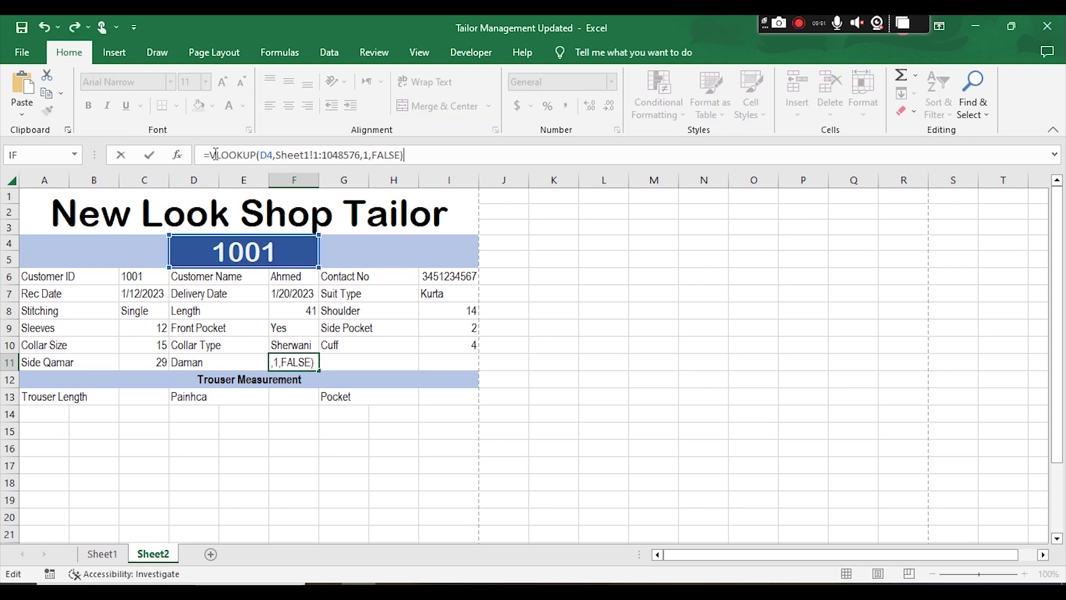
key("Left")
key("Left")
key("Left")
key("Left")
type("7")
key("Return")
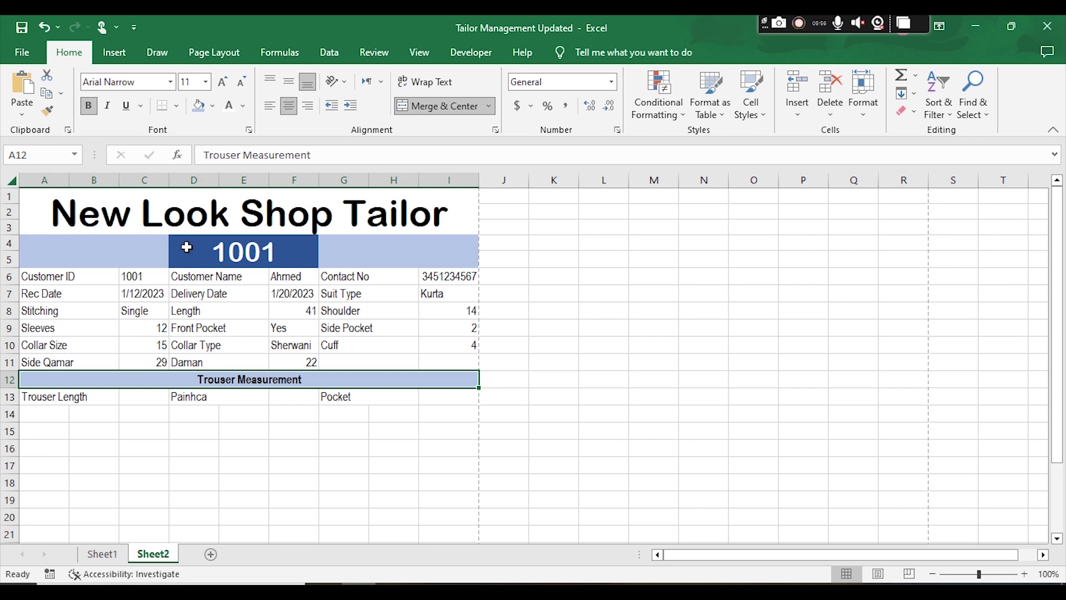
- Fill Trouser Length with a column-6 VLOOKUP showing 42
left_click(133, 398)
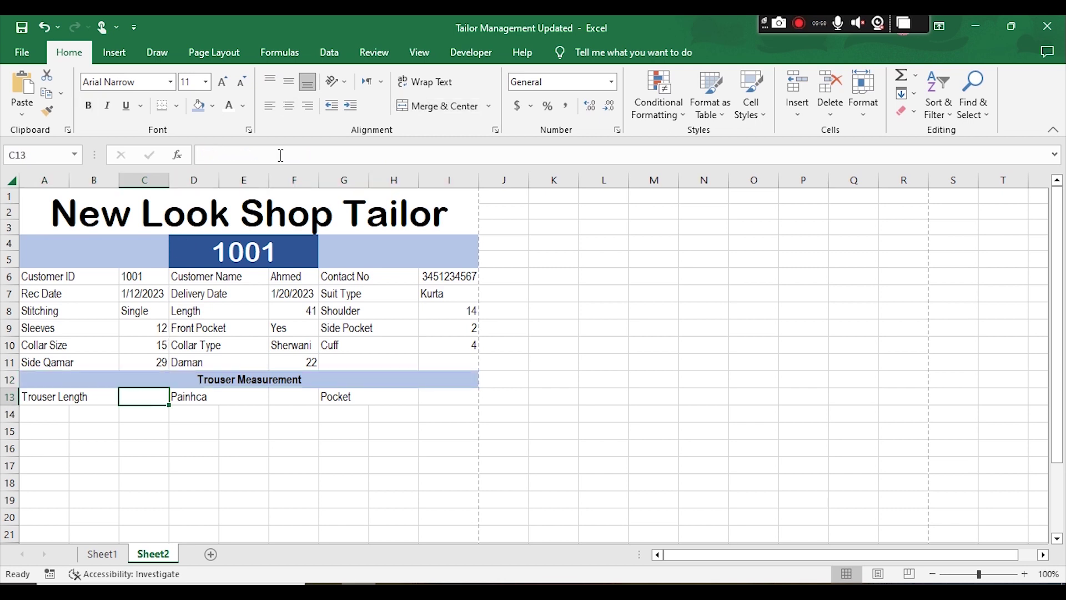
type("=VLOOKUP(D4,Sheet1!1:1048576,1,FALSE)")
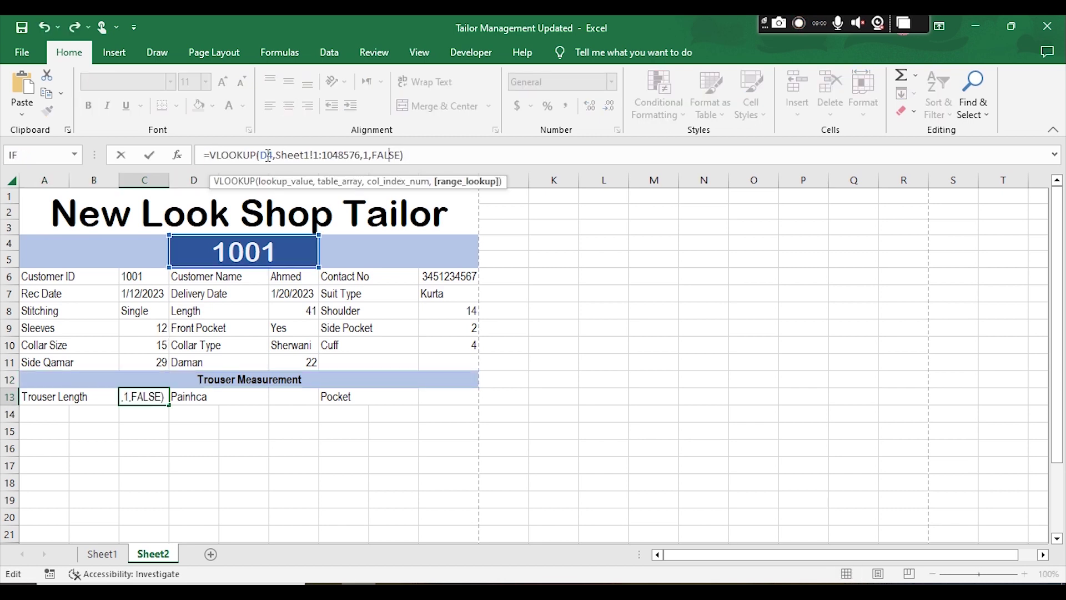
key("BackSpace")
type("6,")
key("Return")
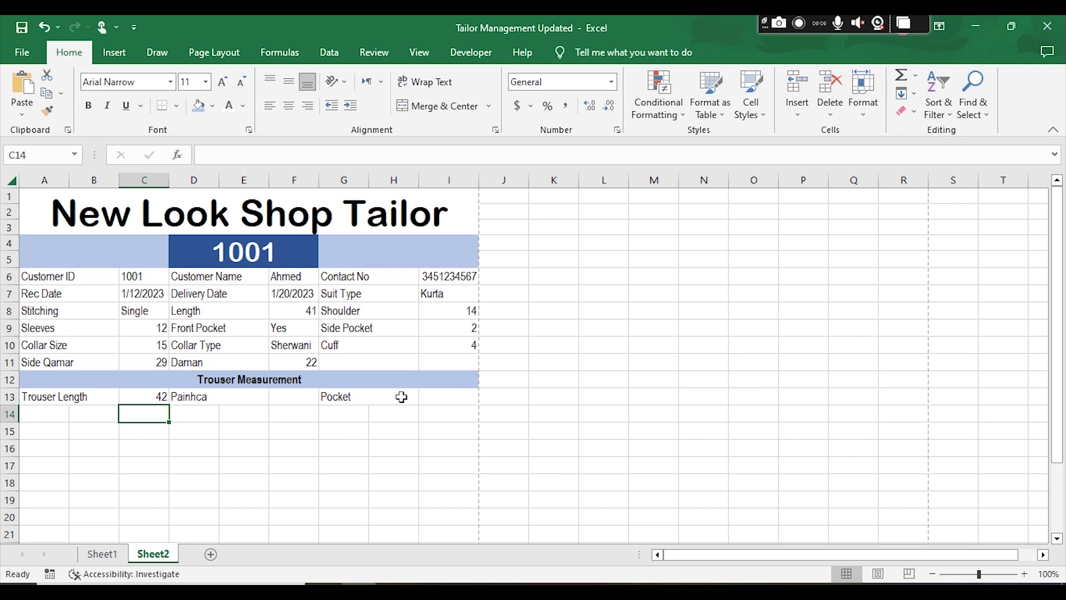
- Unmerge the Painhca label and merge E13 and F13 into one cell
left_click(339, 467)
left_click(263, 401)
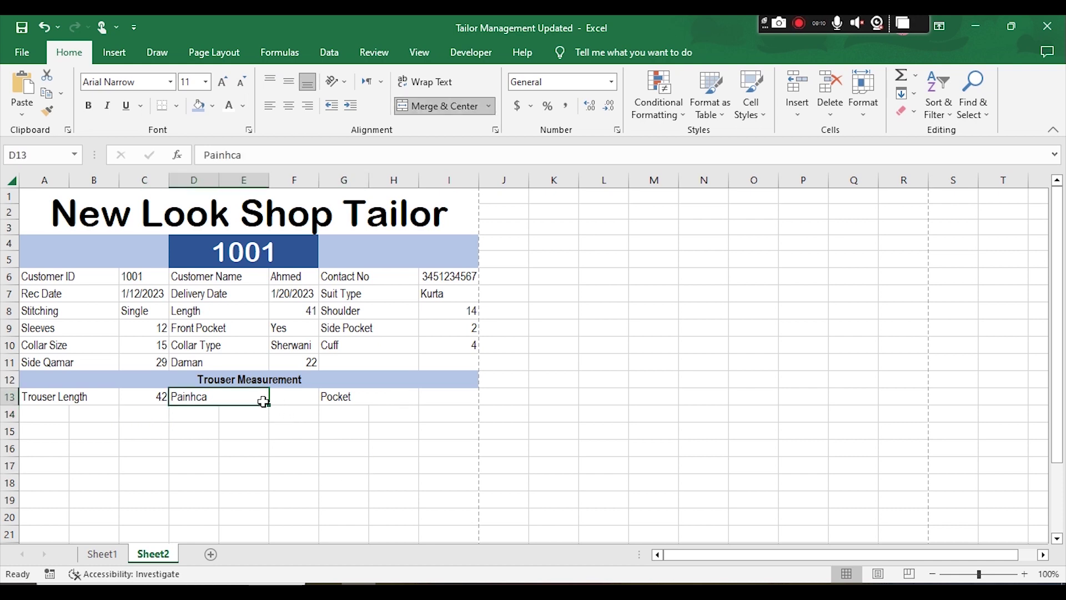
left_click(432, 107)
left_click(322, 444)
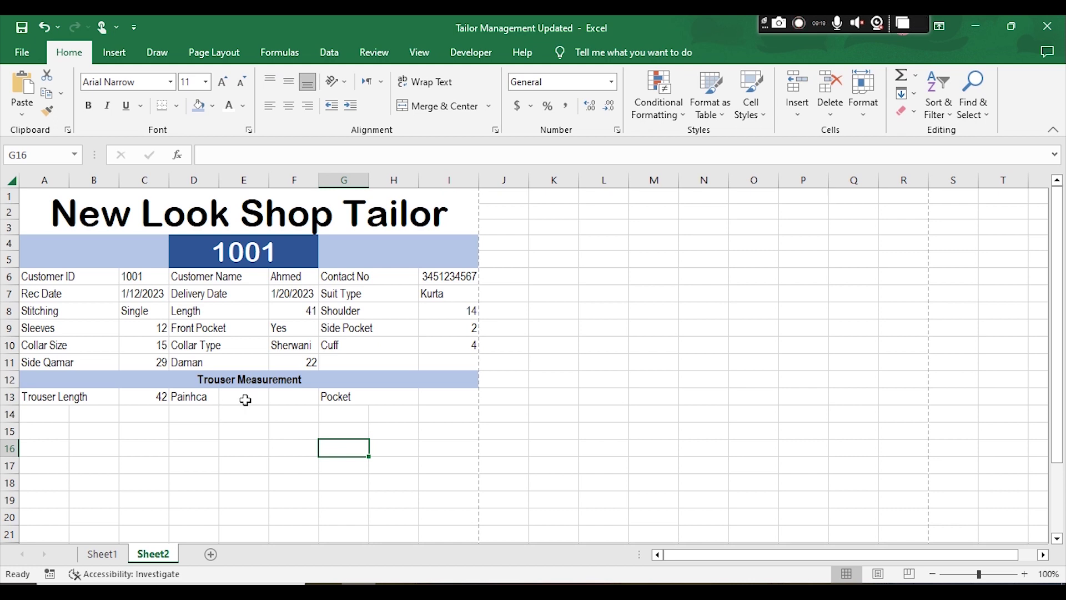
left_click_drag(294, 395, 245, 396)
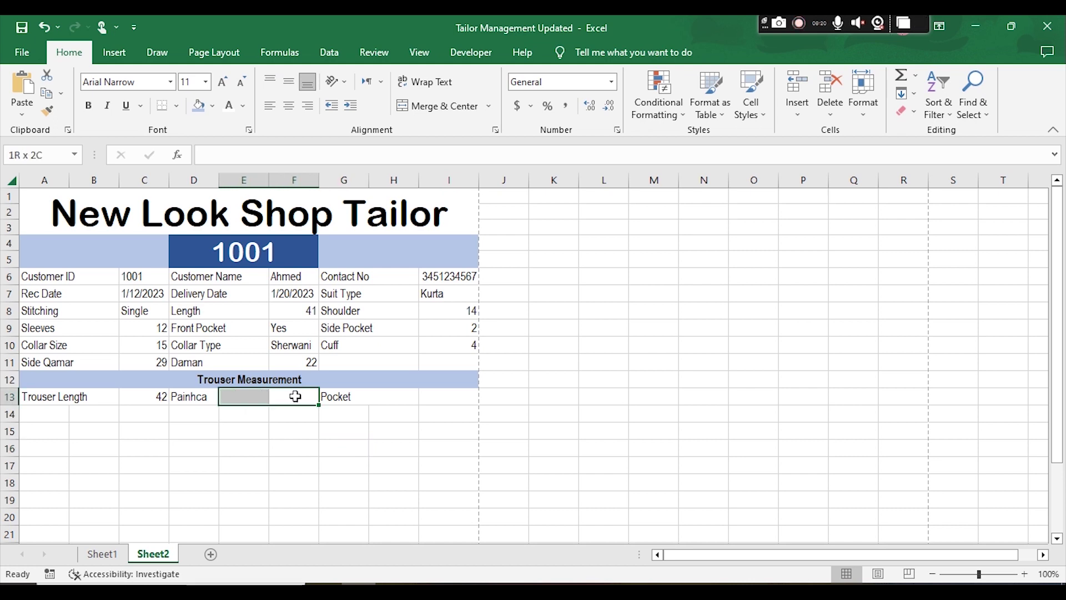
left_click(436, 107)
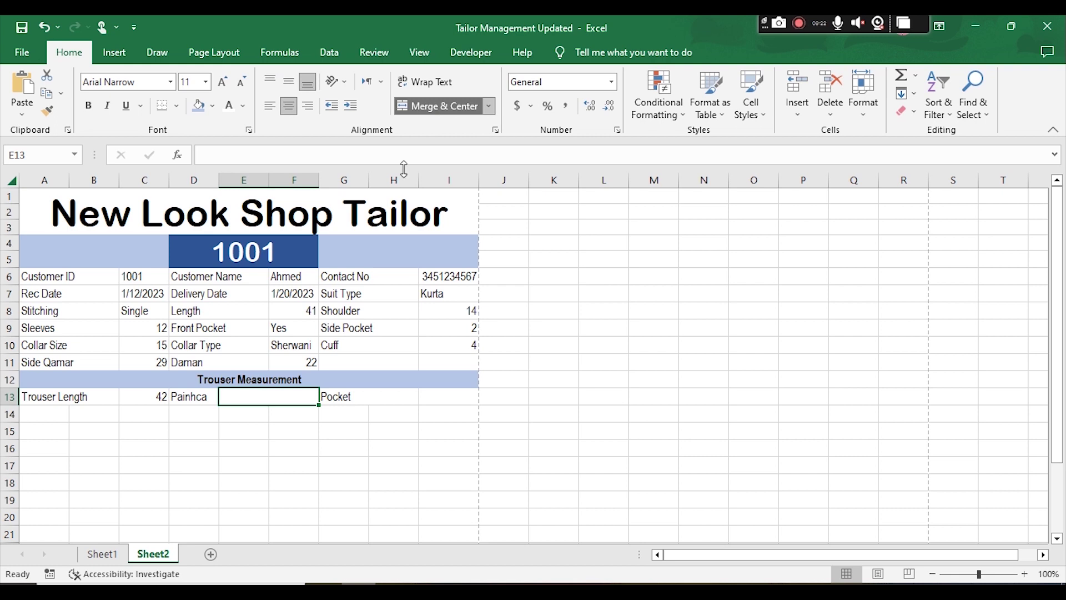
- Put a column-19 VLOOKUP in merged E13, showing 8, and left-align it
left_click(318, 155)
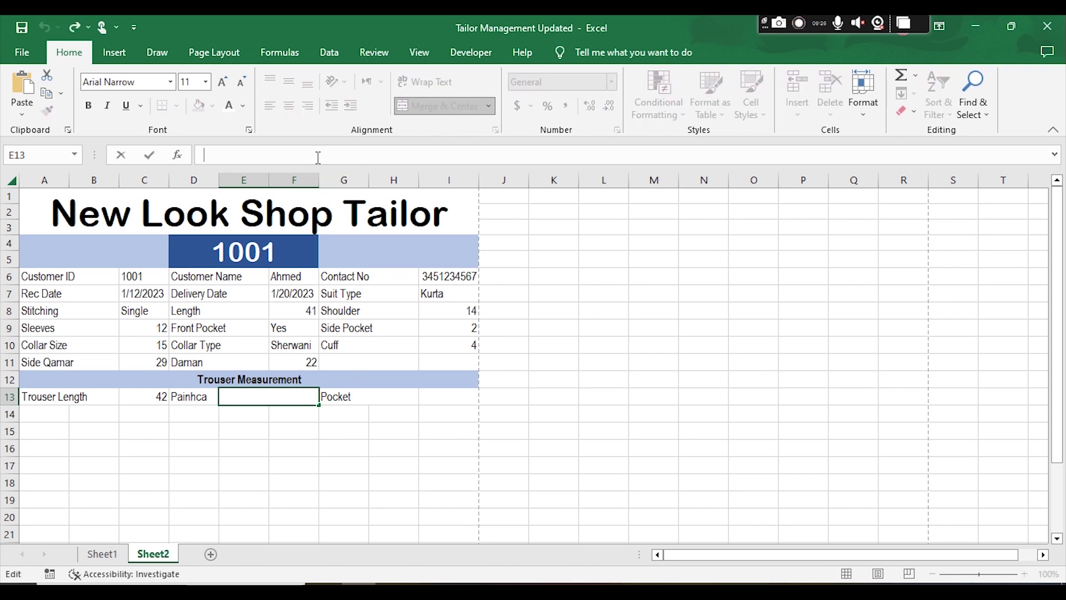
type("=VLOOKUP(D4,Sheet1!1:1048576,1,FALSE)")
key("Left")
key("Left")
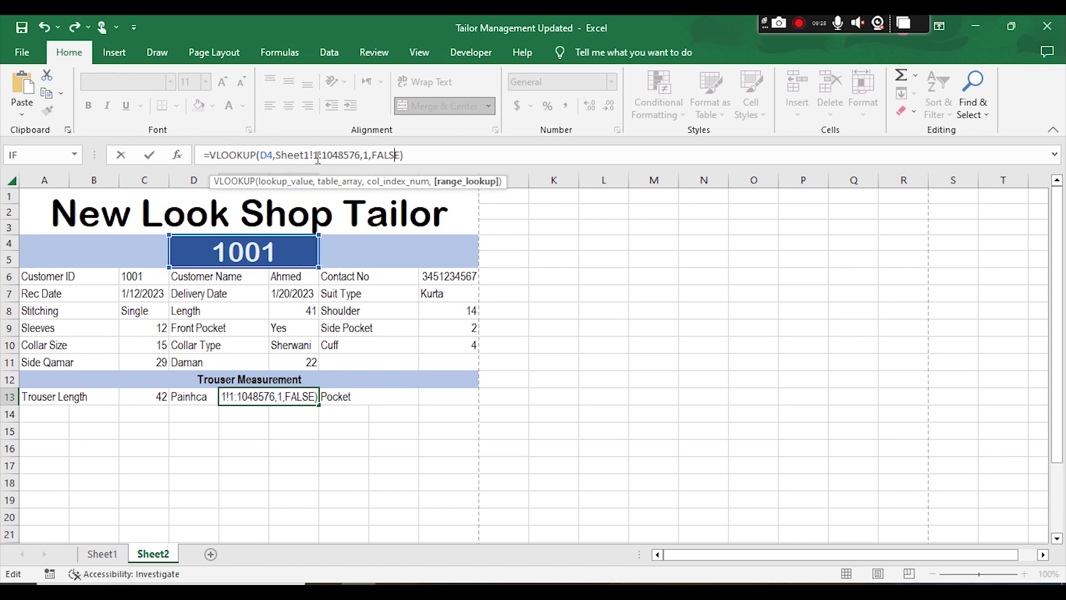
type("9")
key("Return")
left_click(308, 431)
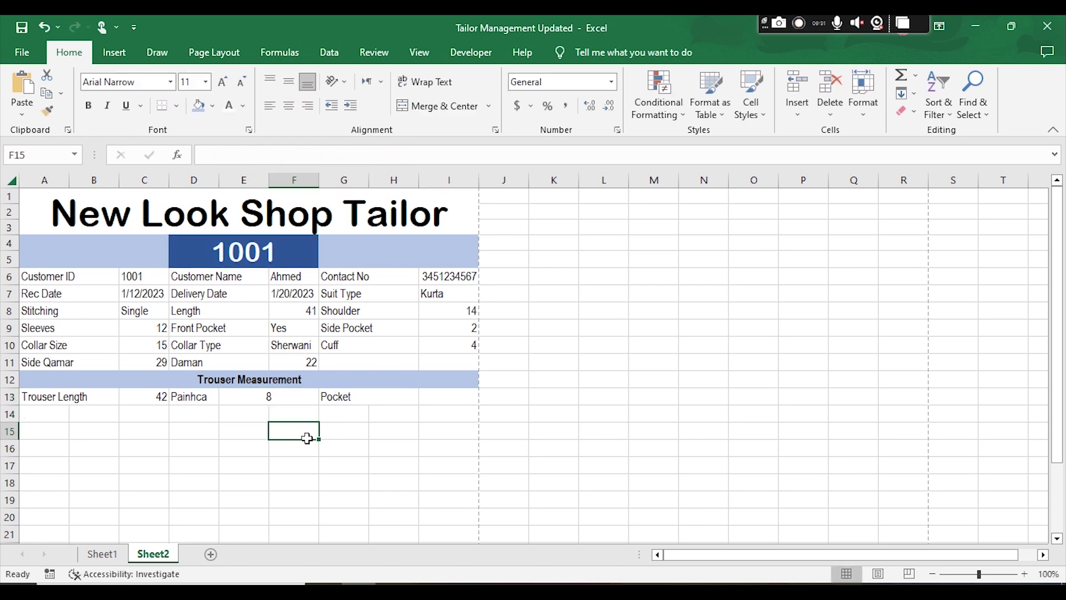
left_click(263, 399)
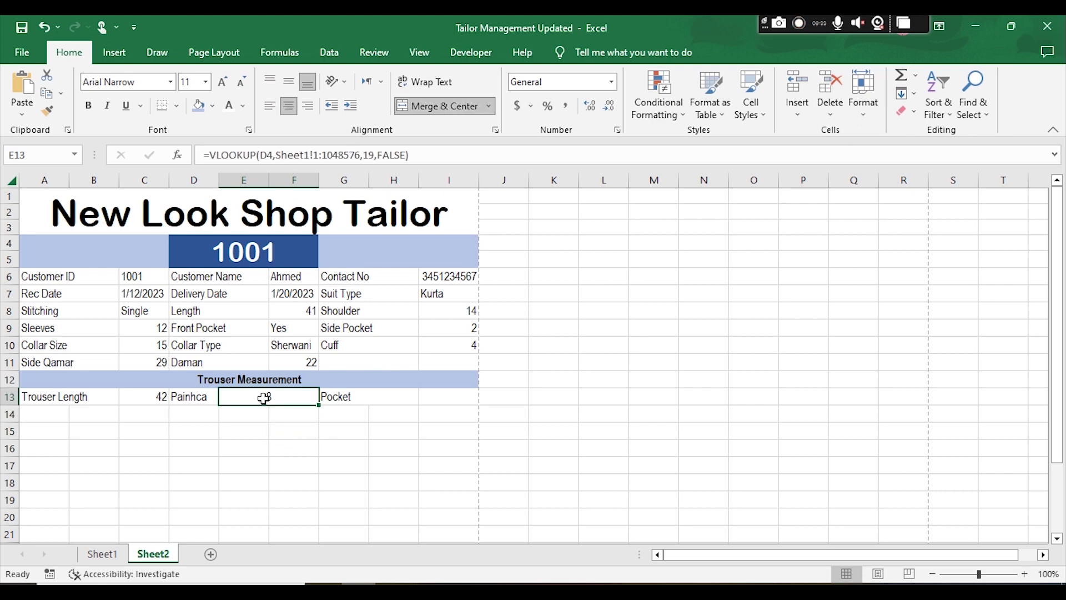
left_click(270, 108)
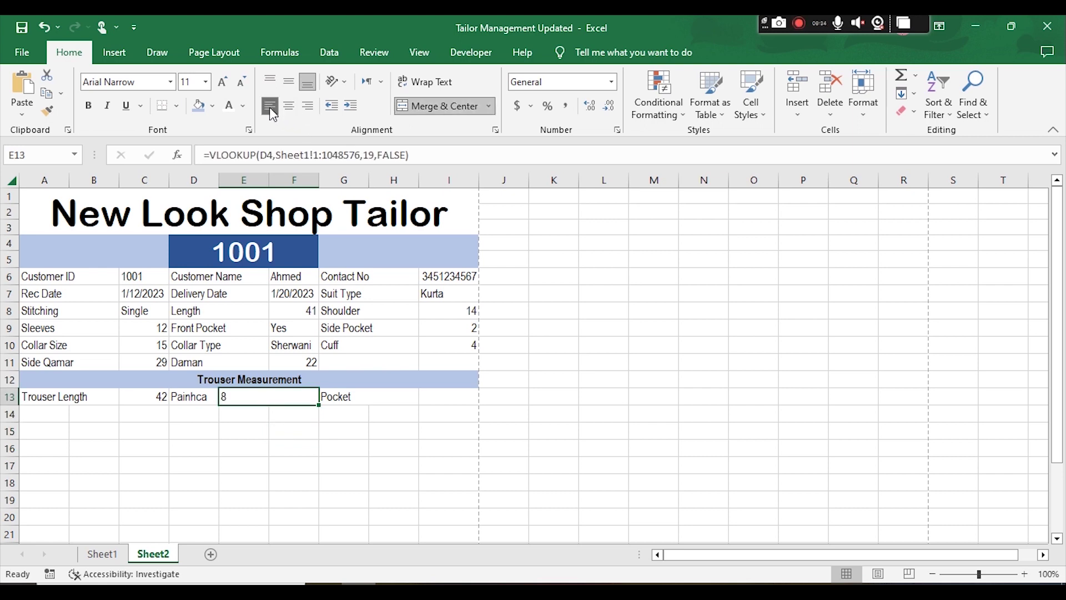
left_click(300, 463)
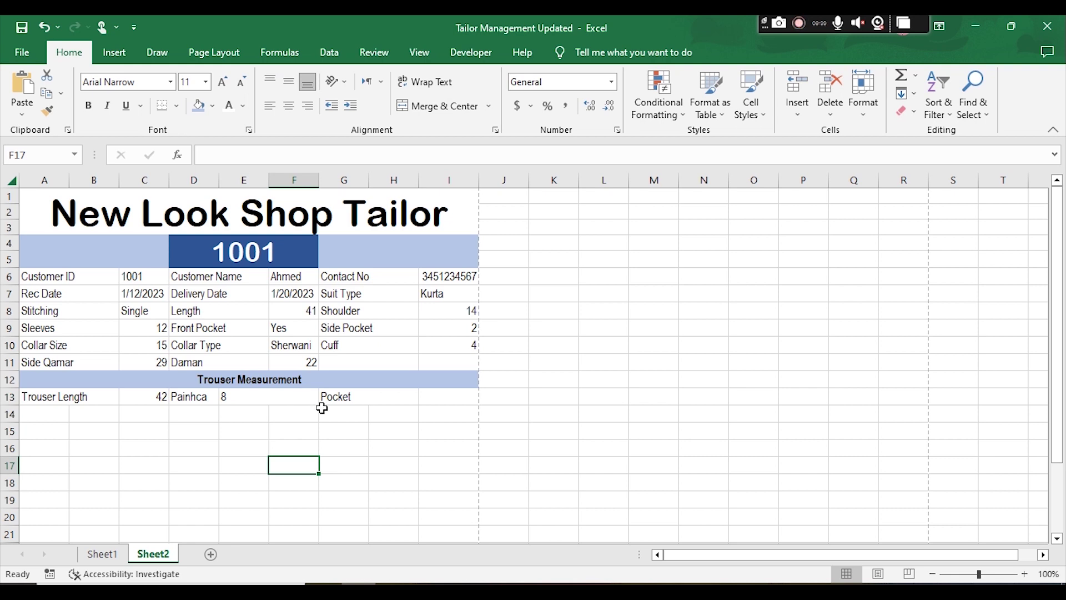
- Delete the trial lookup formula from E13, leaving it empty
left_click(242, 411)
left_click(243, 395)
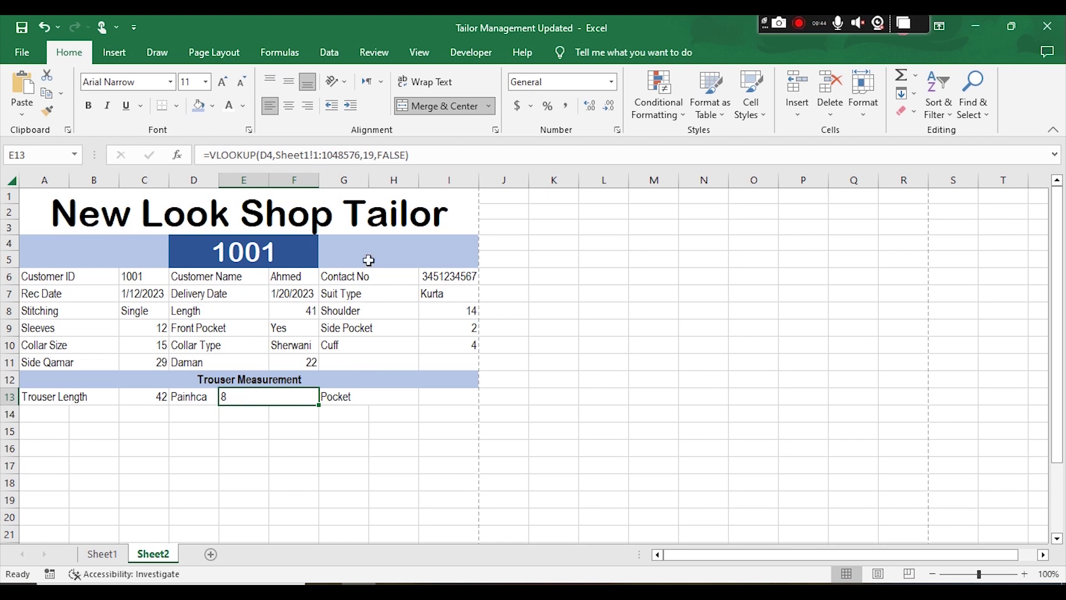
left_click(434, 159)
key("shift+Left")
key("shift+Left")
key("shift+Left")
key("shift+Left")
key("shift+Left")
key("shift+Left")
key("shift+Left")
key("shift+Left")
key("shift+Left")
key("shift+Left")
key("shift+Left")
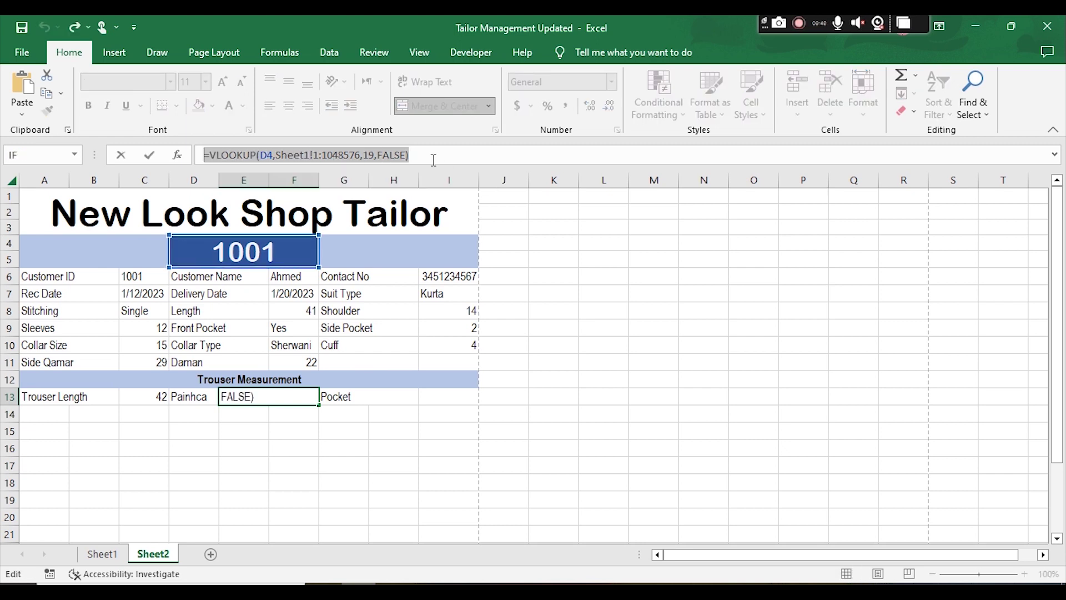
key("BackSpace")
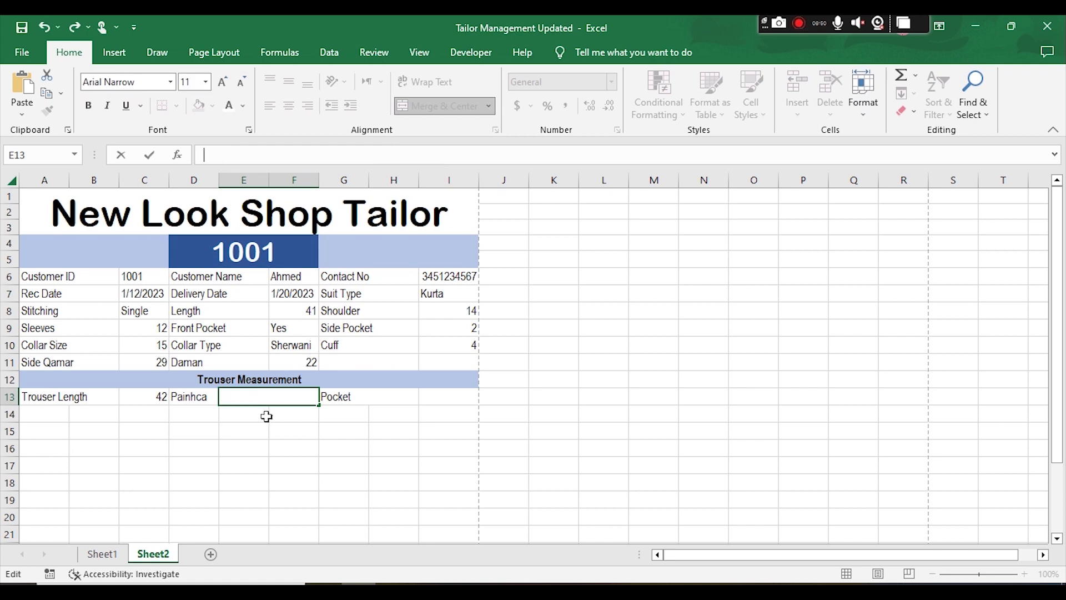
- Unmerge row 13's cells and merge D13:E13 for the Painhca label
left_click(261, 444)
left_click(253, 400)
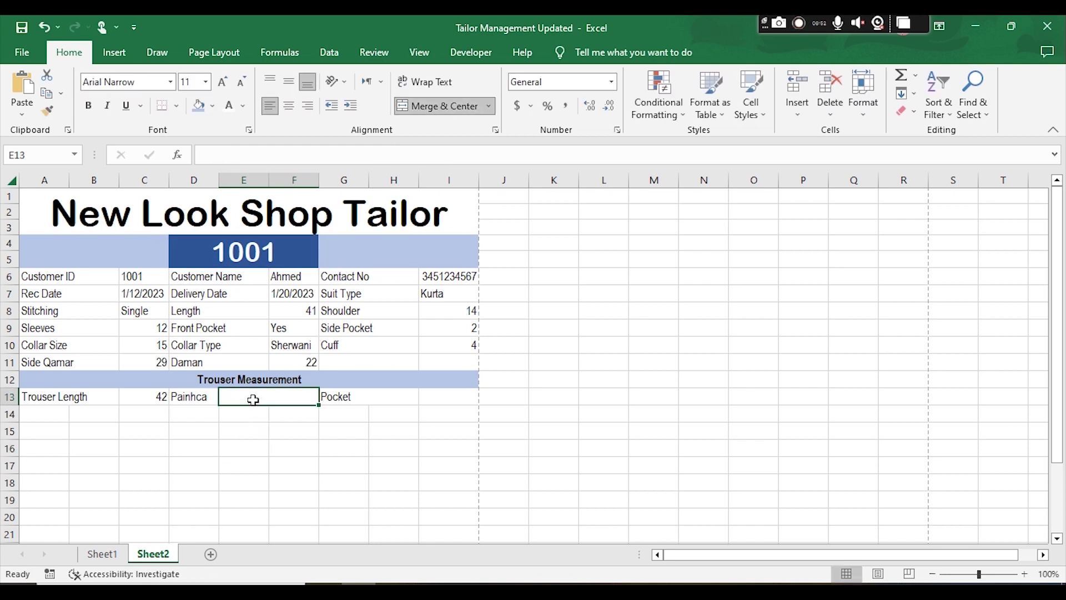
key("Left")
key("shift+Right")
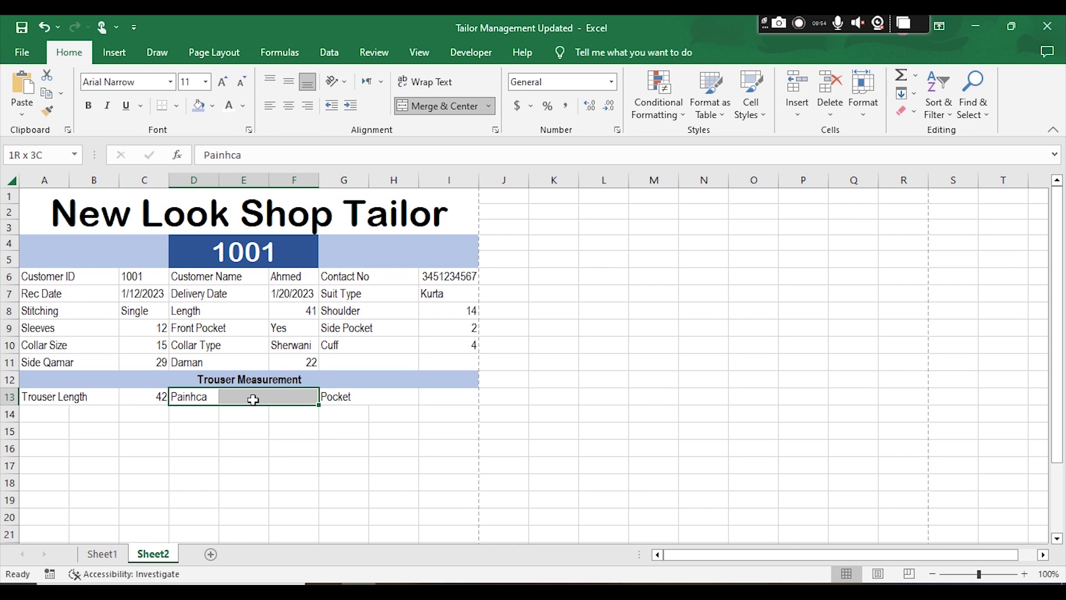
left_click(449, 108)
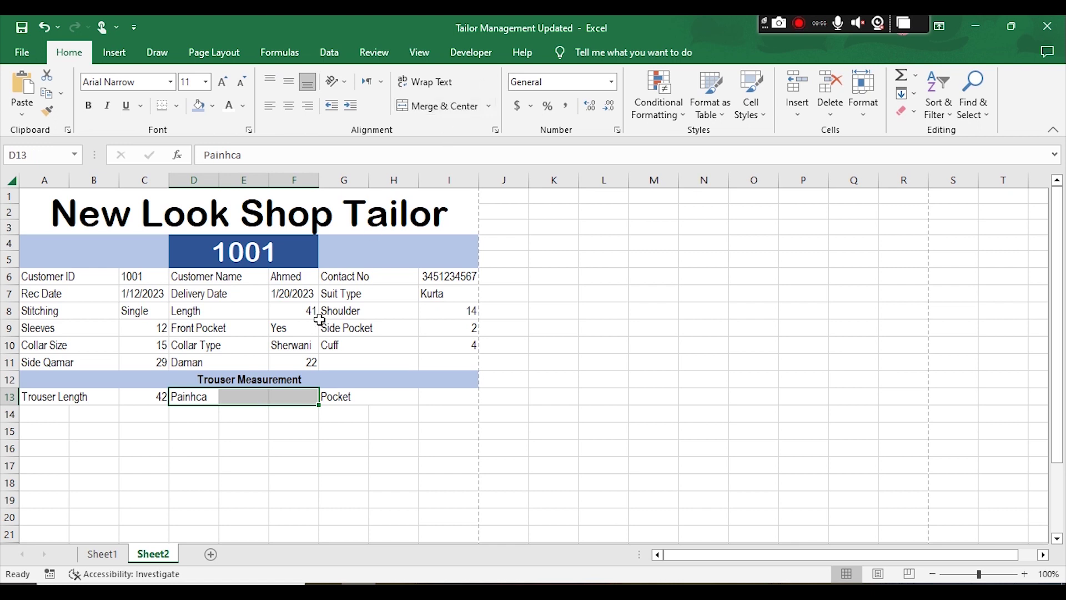
left_click_drag(255, 395, 254, 396)
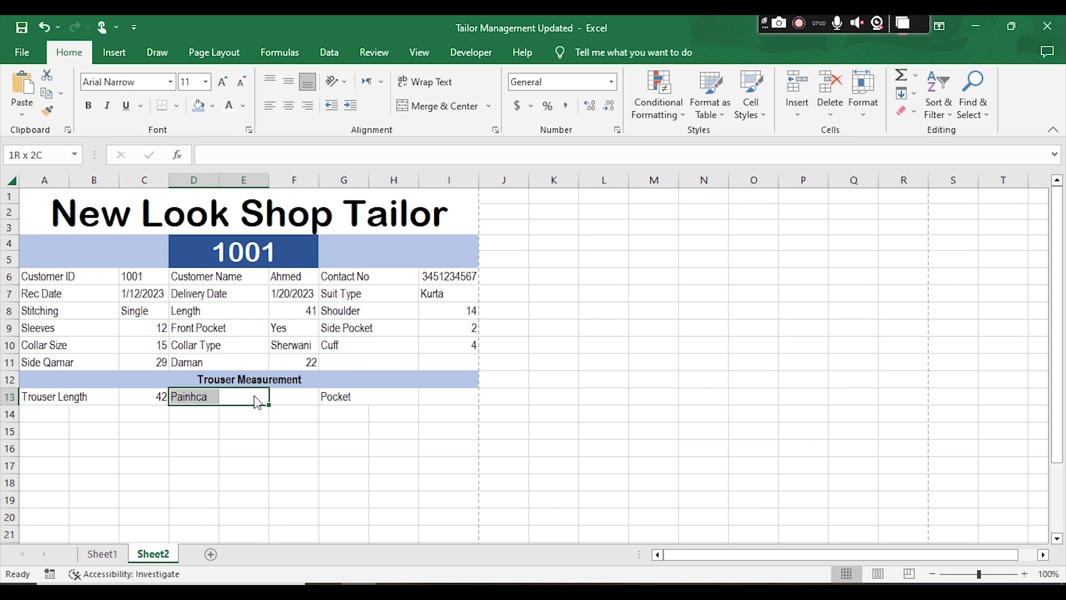
key("alt+h")
key("m")
key("c")
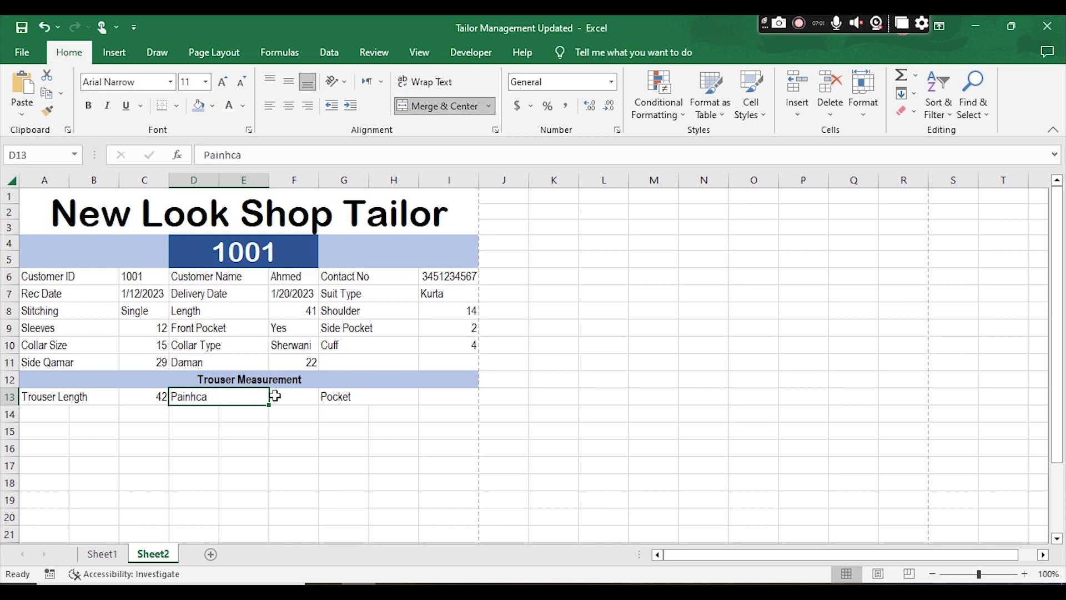
- Fill F13 with a column-19 VLOOKUP showing Painhca's value 8
left_click(275, 396)
left_click(309, 148)
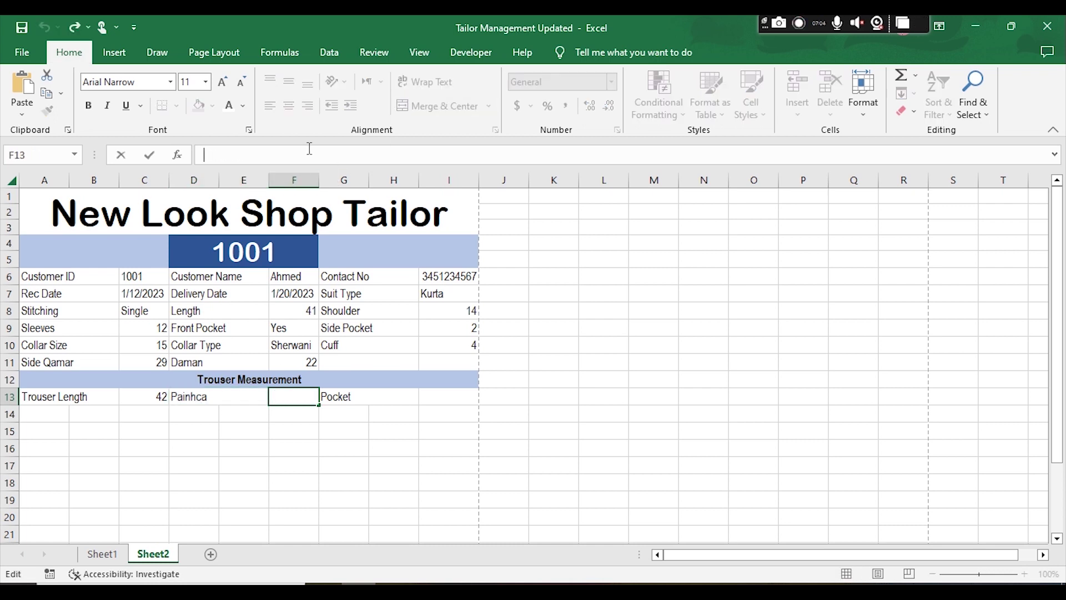
type("=VLOOKUP(D4,Sheet1!1:1048576,1,FALSE)")
key("Left")
key("Left")
key("Left")
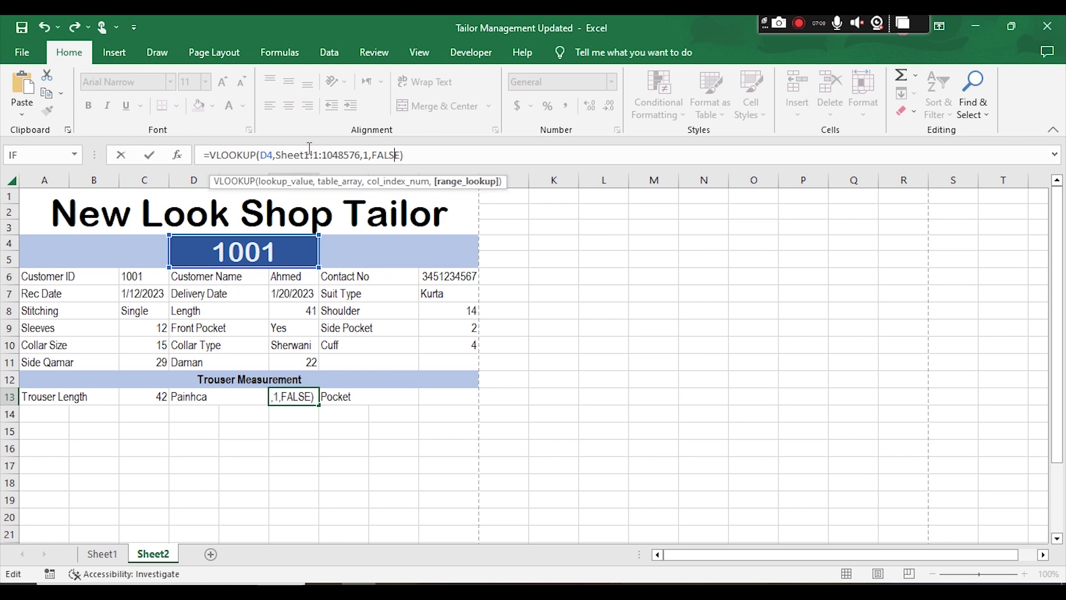
type("9")
key("Return")
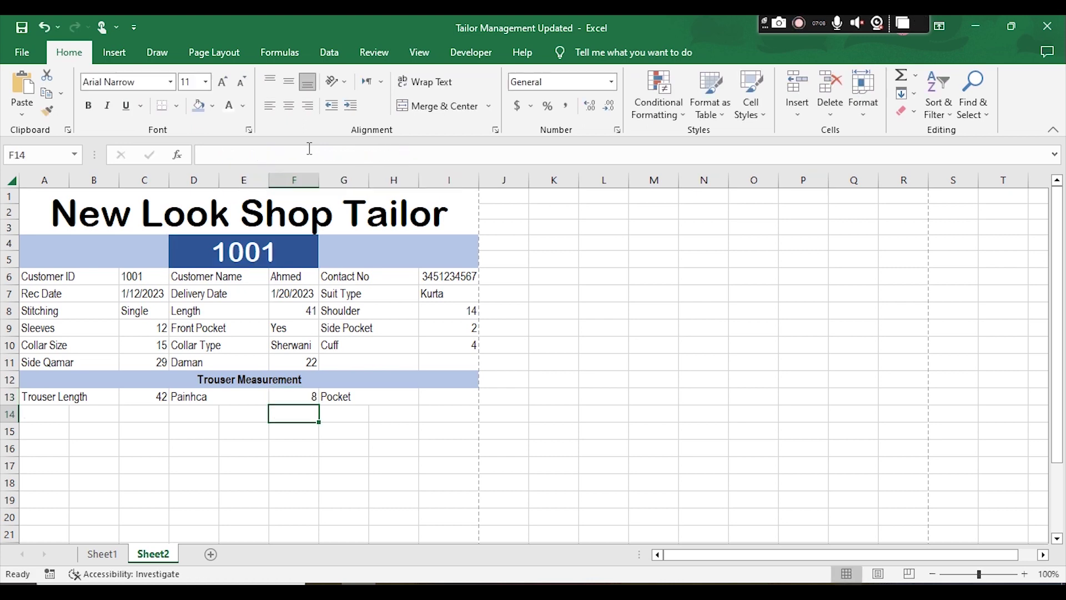
- Fill Pocket in I13 with a column-20 VLOOKUP returning 1
left_click(436, 395)
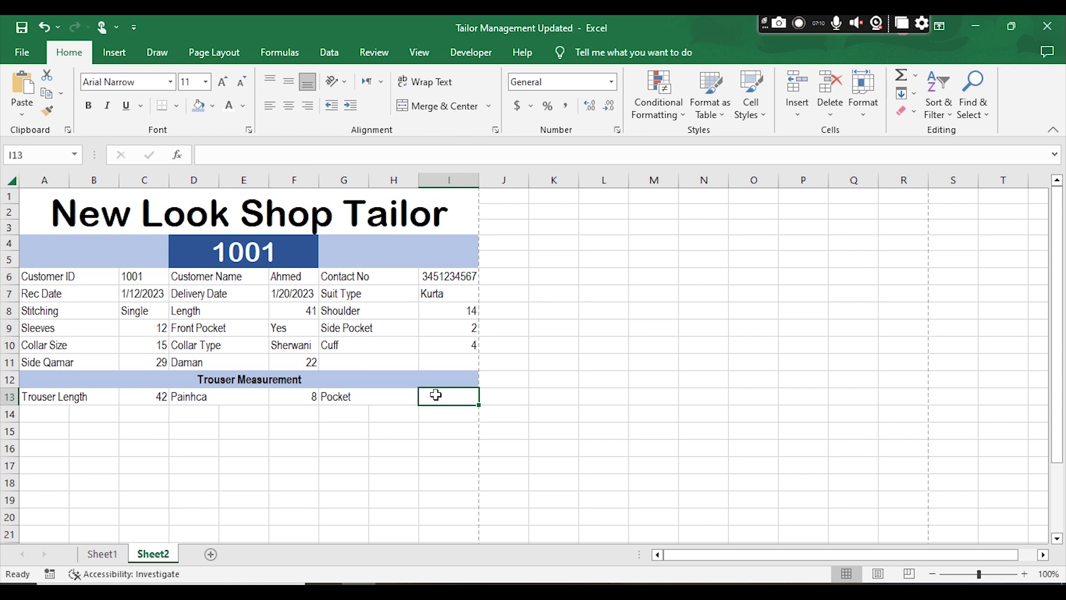
type("=VLOOKUP(D4,Sheet1!1:1048576,1,FALSE)")
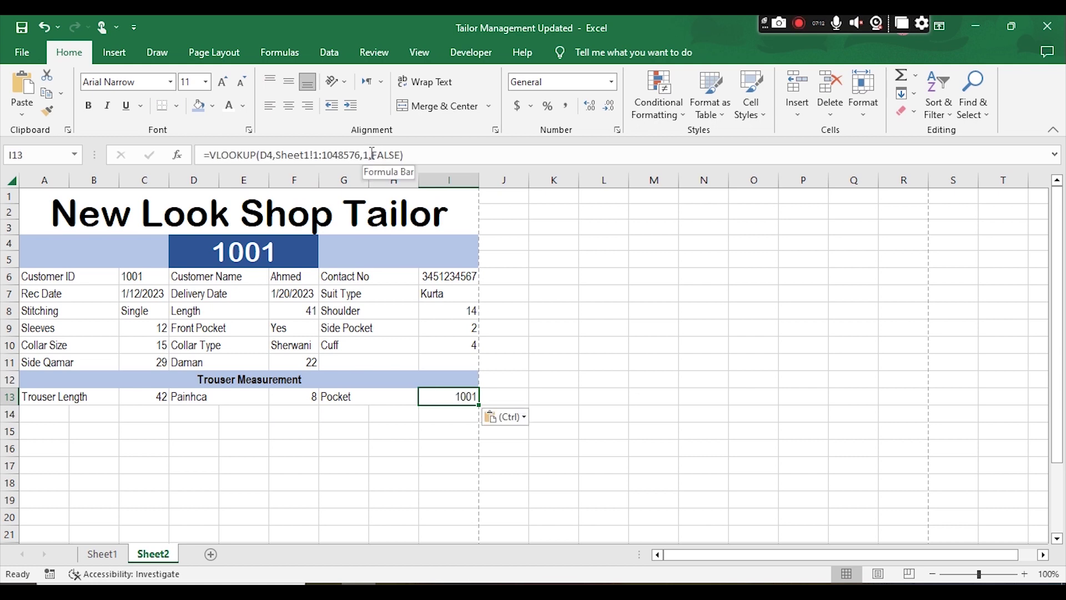
left_click(371, 155)
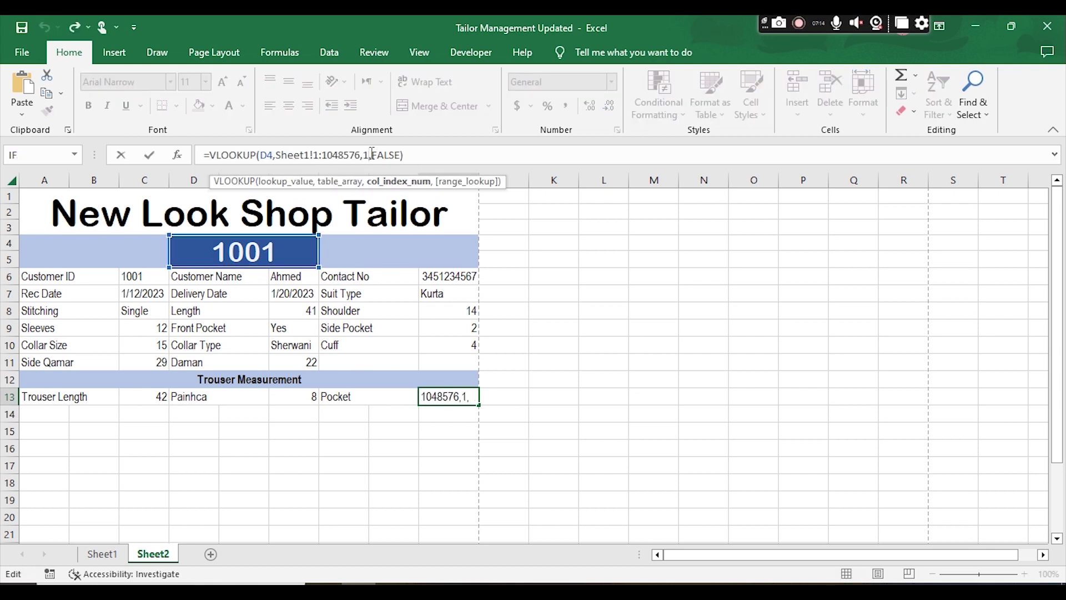
key("BackSpace")
type("2")
key("Return")
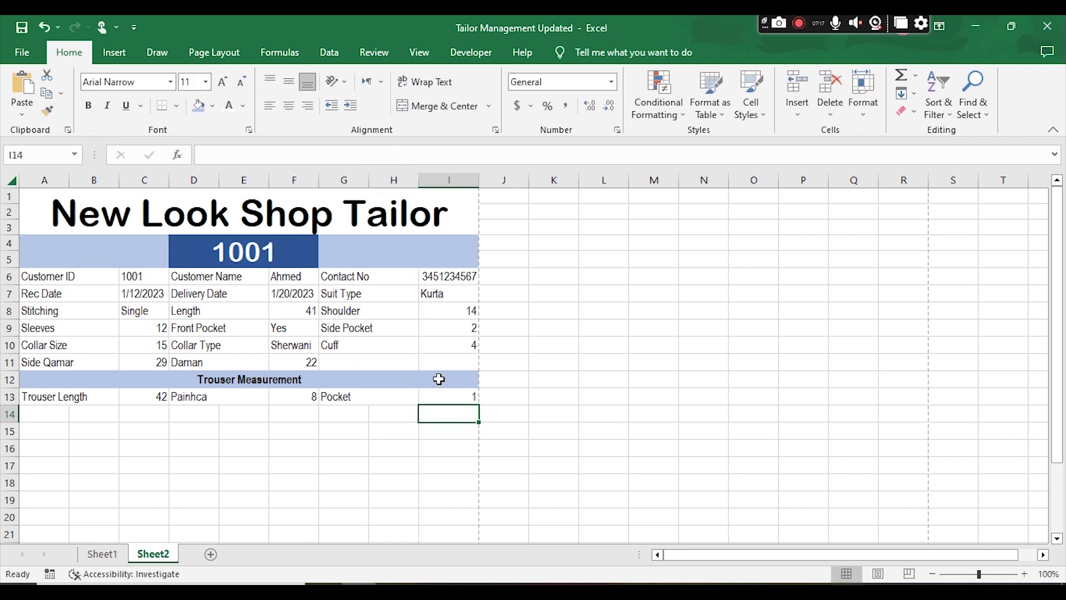
left_click(452, 396)
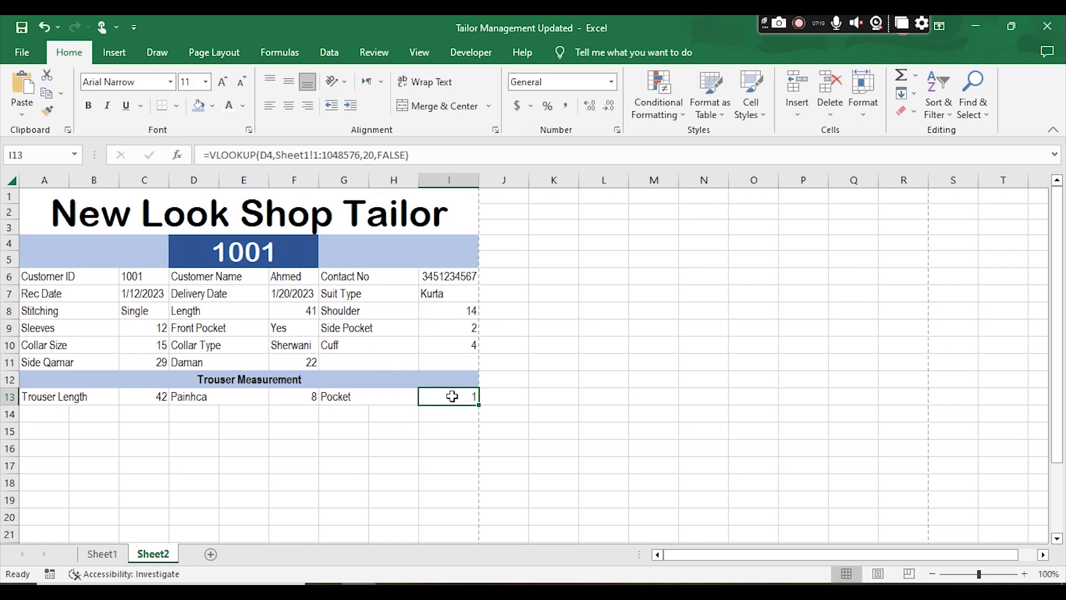